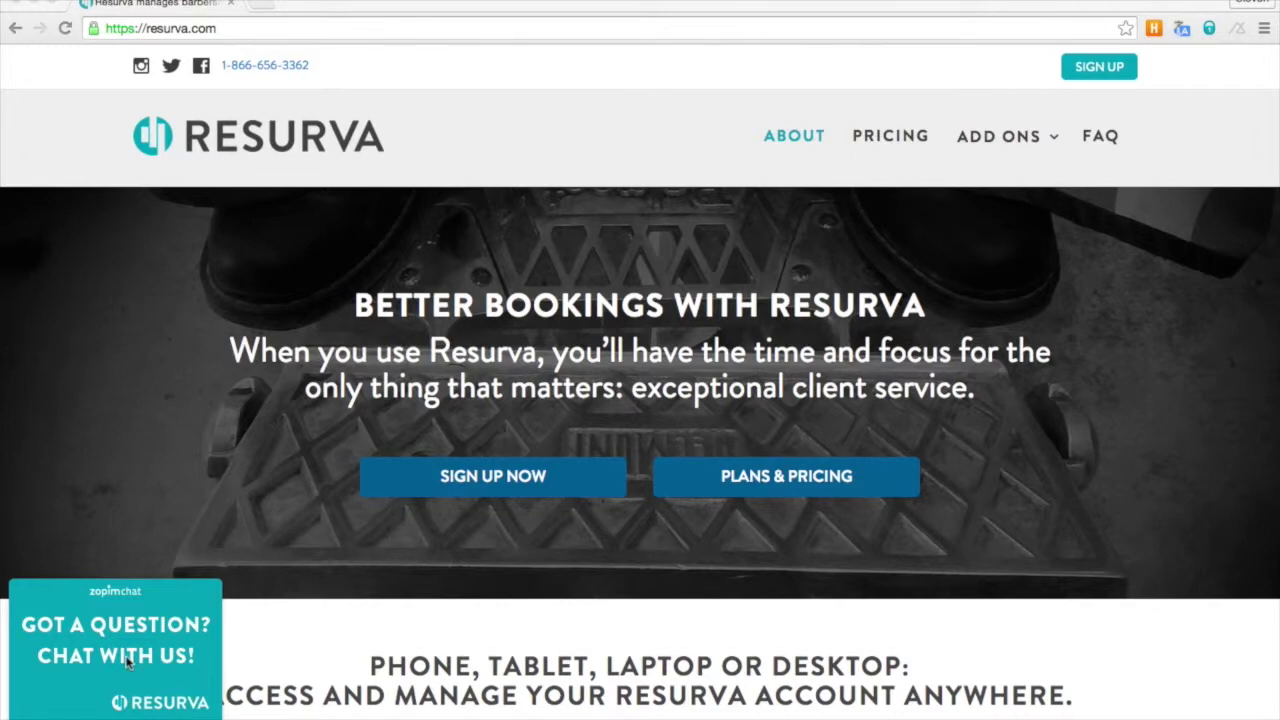
- Start a free trial sign-up, autofilling the name and company and adding '+tutorial' to the email
click(1100, 67)
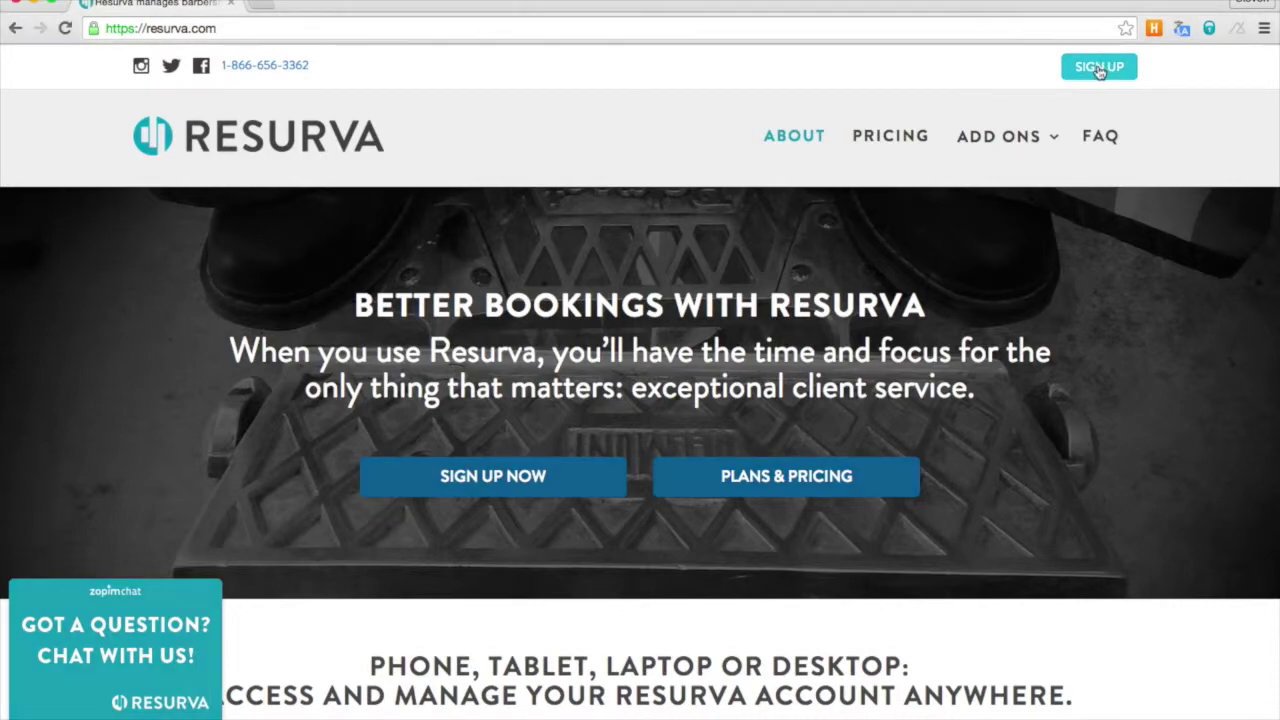
click(1099, 68)
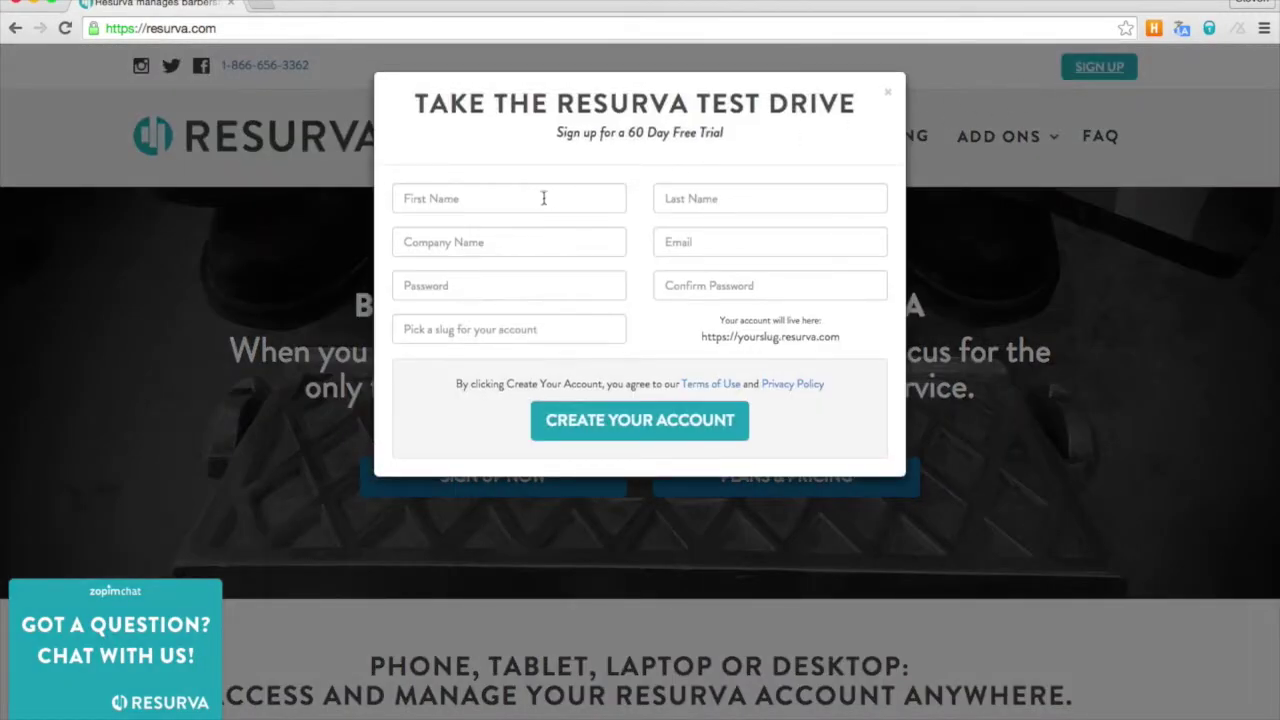
click(544, 198)
text(Ste)
key(Down)
key(Return)
key(Tab)
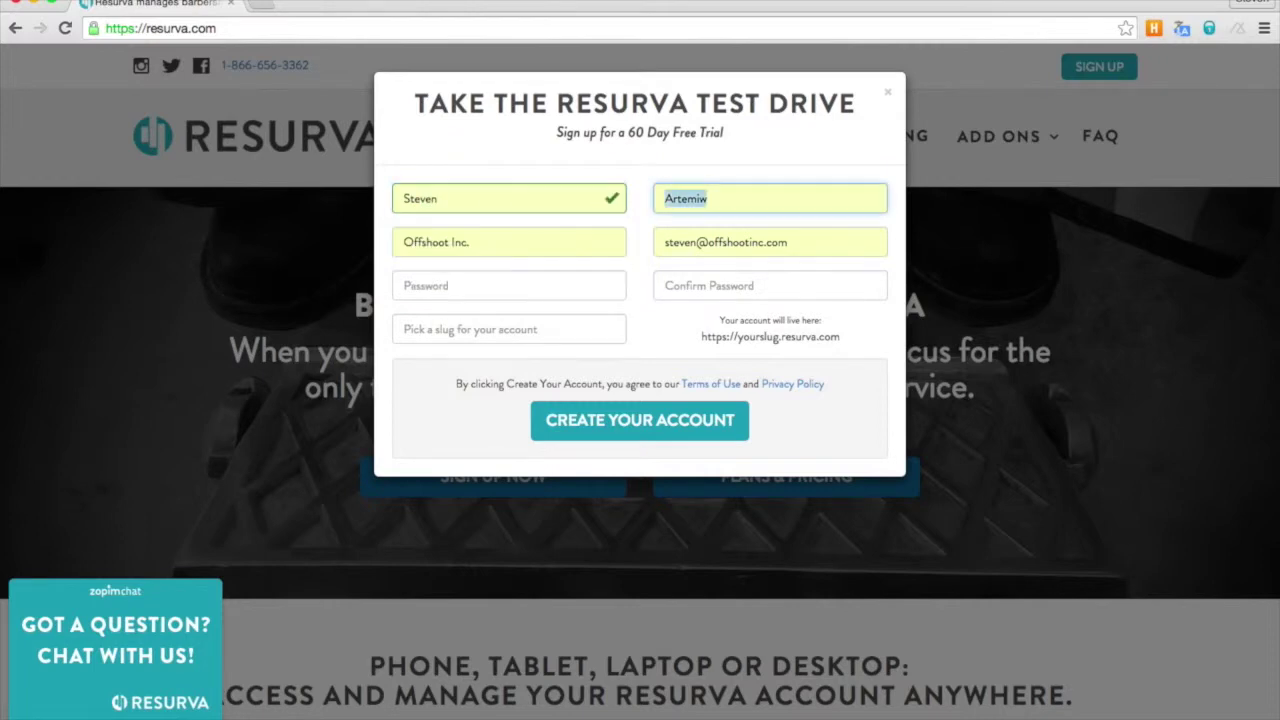
click(697, 245)
text(+tutorial)
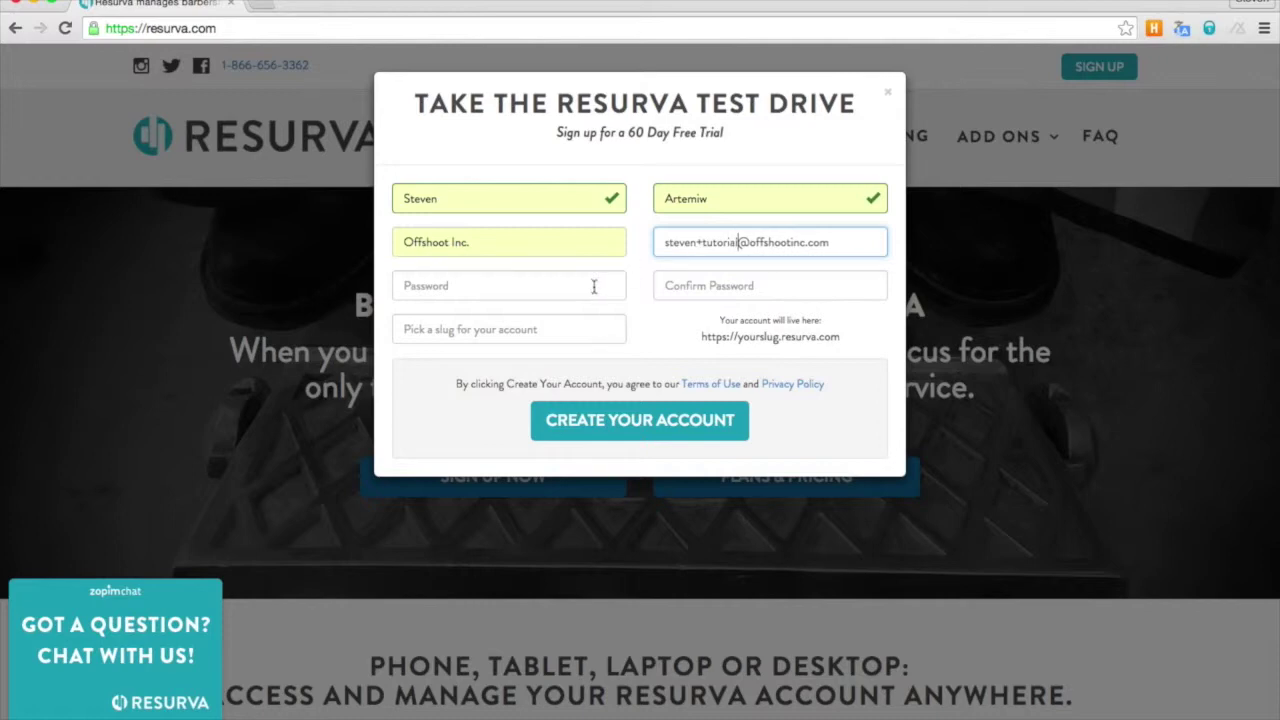
- Enter and confirm a password, set the slug 'johnsbarbershop', and create the account
click(481, 289)
text(•)
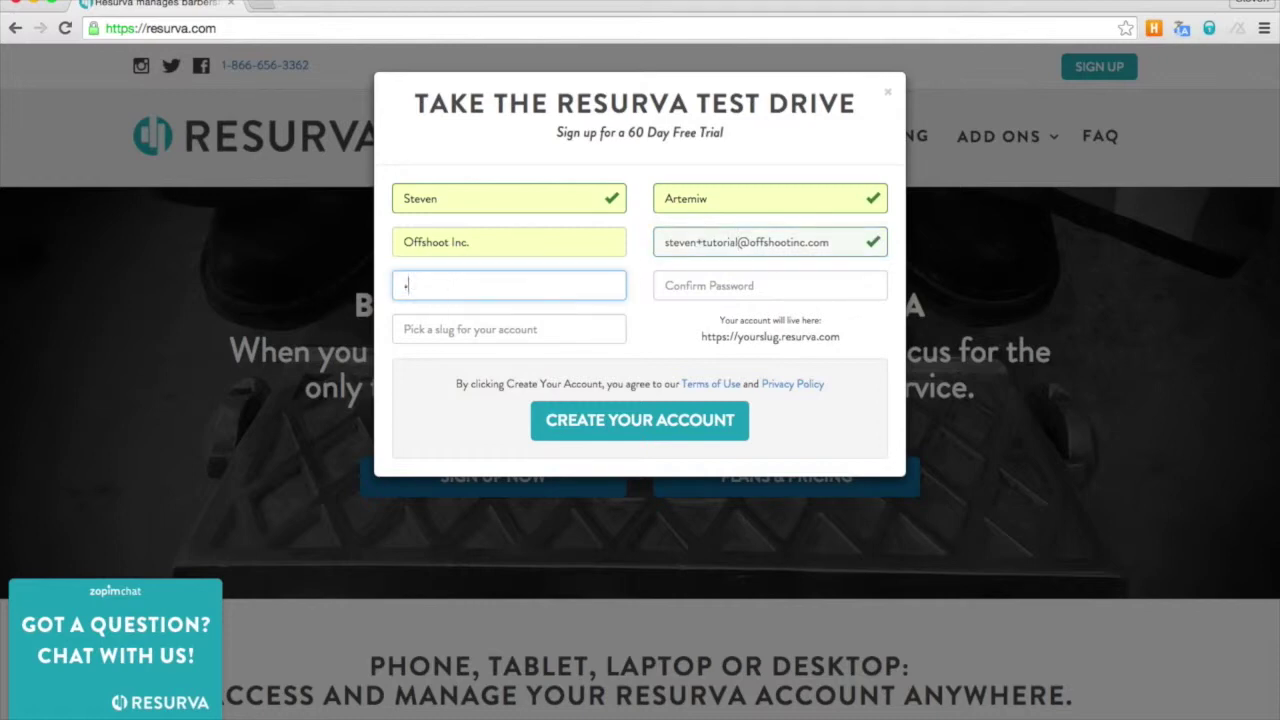
text(•••••••••)
click(770, 286)
text(•••••••••••)
click(470, 329)
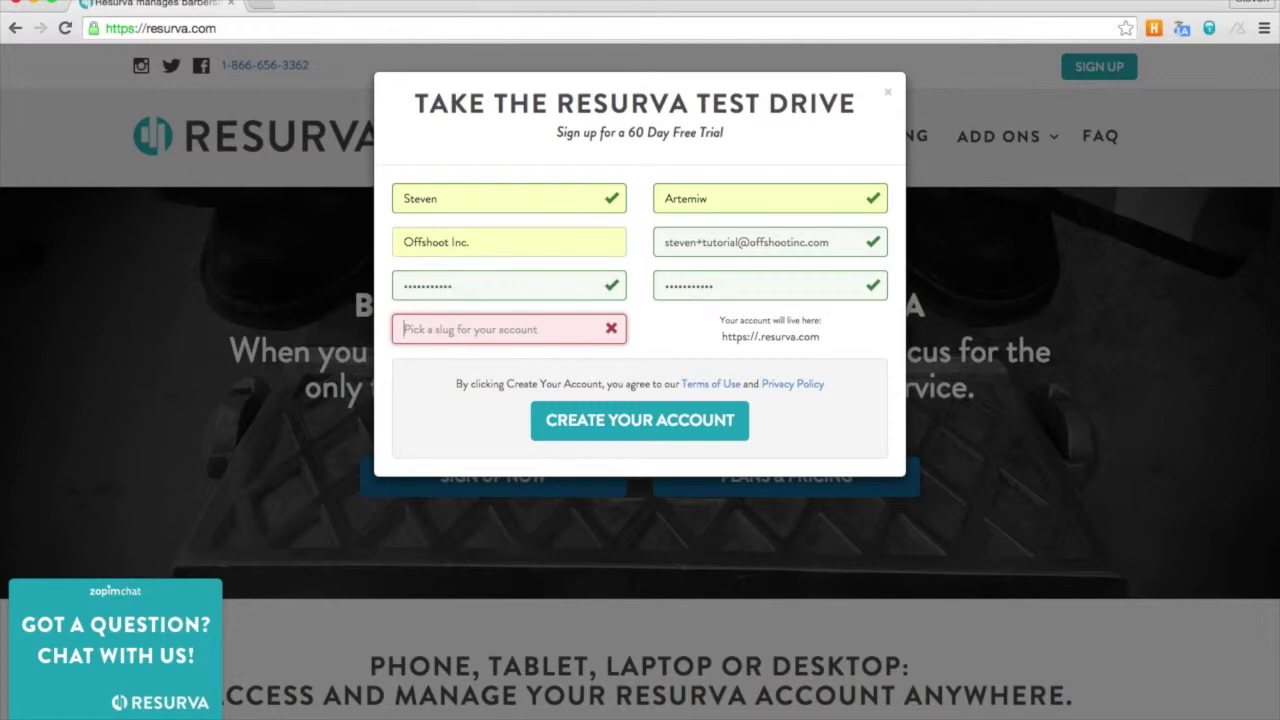
text(johns)
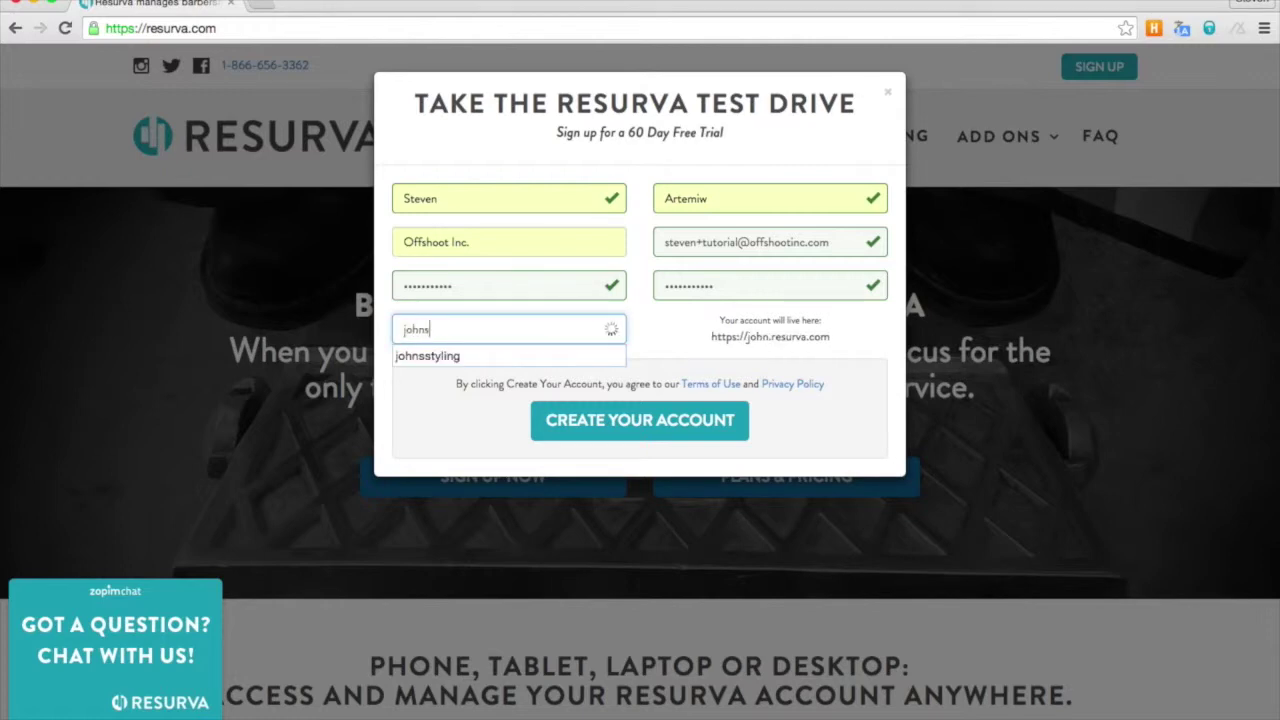
text(barbershop)
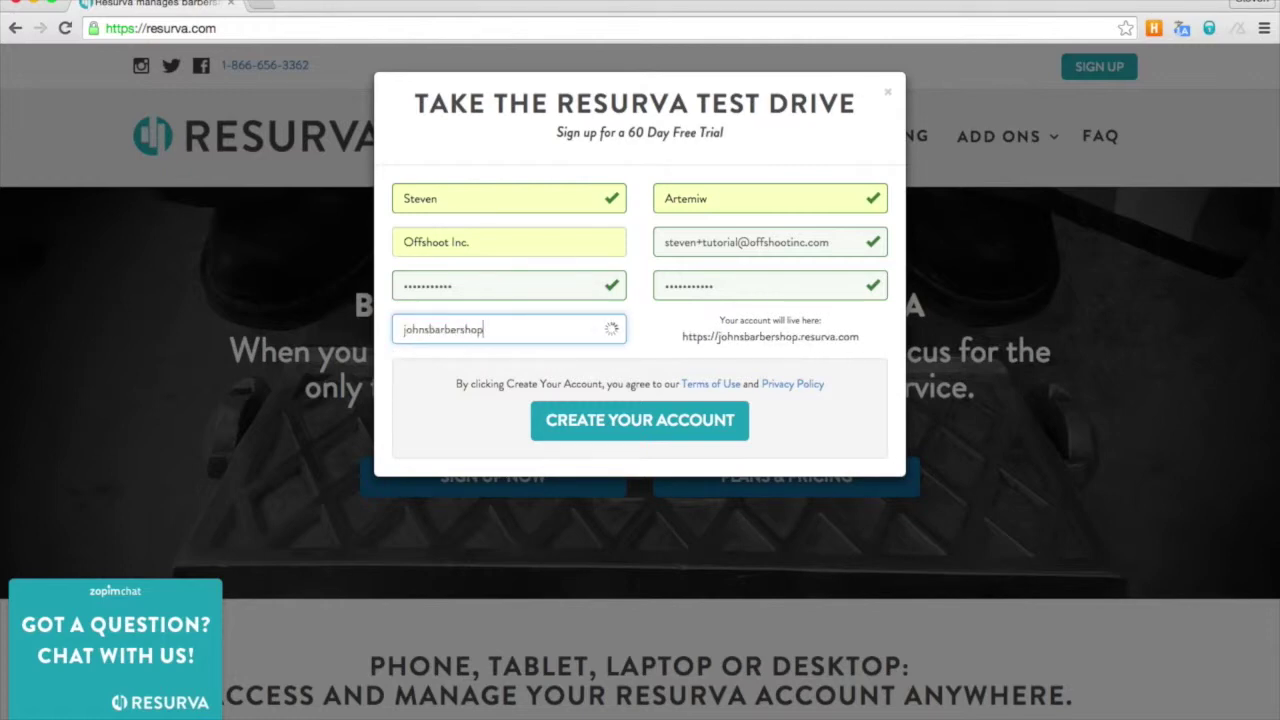
click(624, 418)
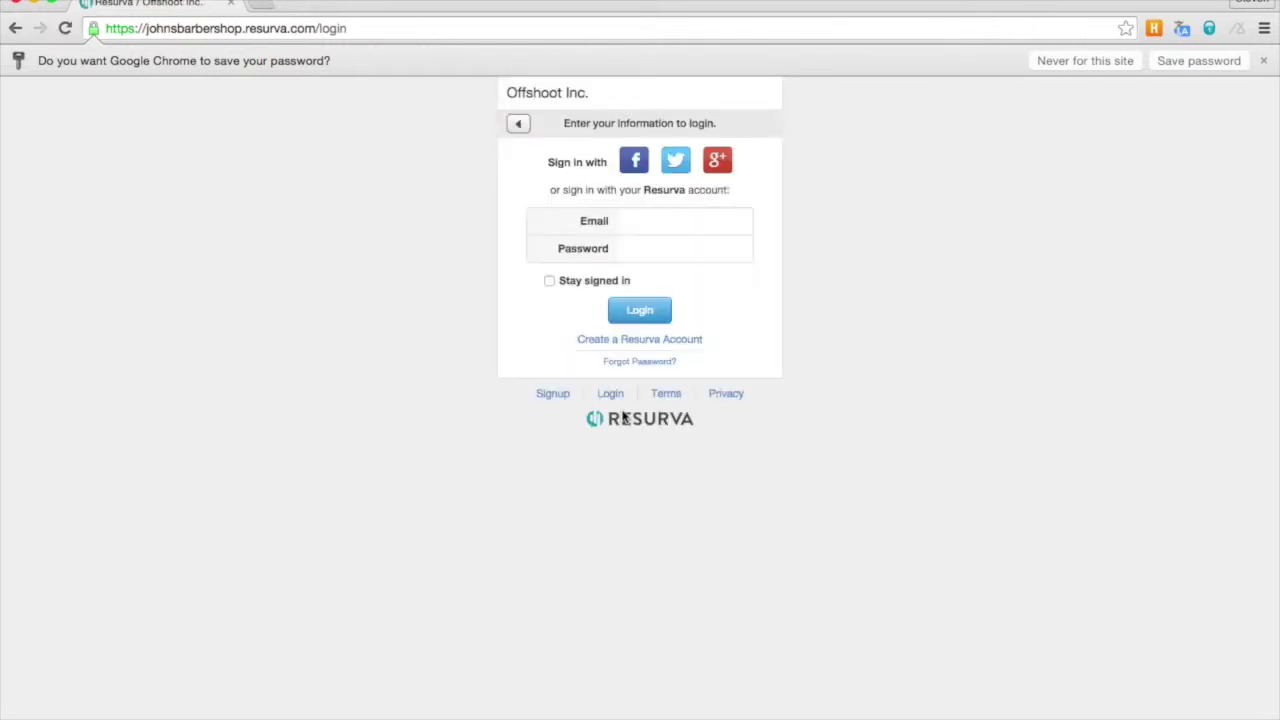
- Log in to johnsbarbershop.resurva.com with the account's email address and password
click(644, 219)
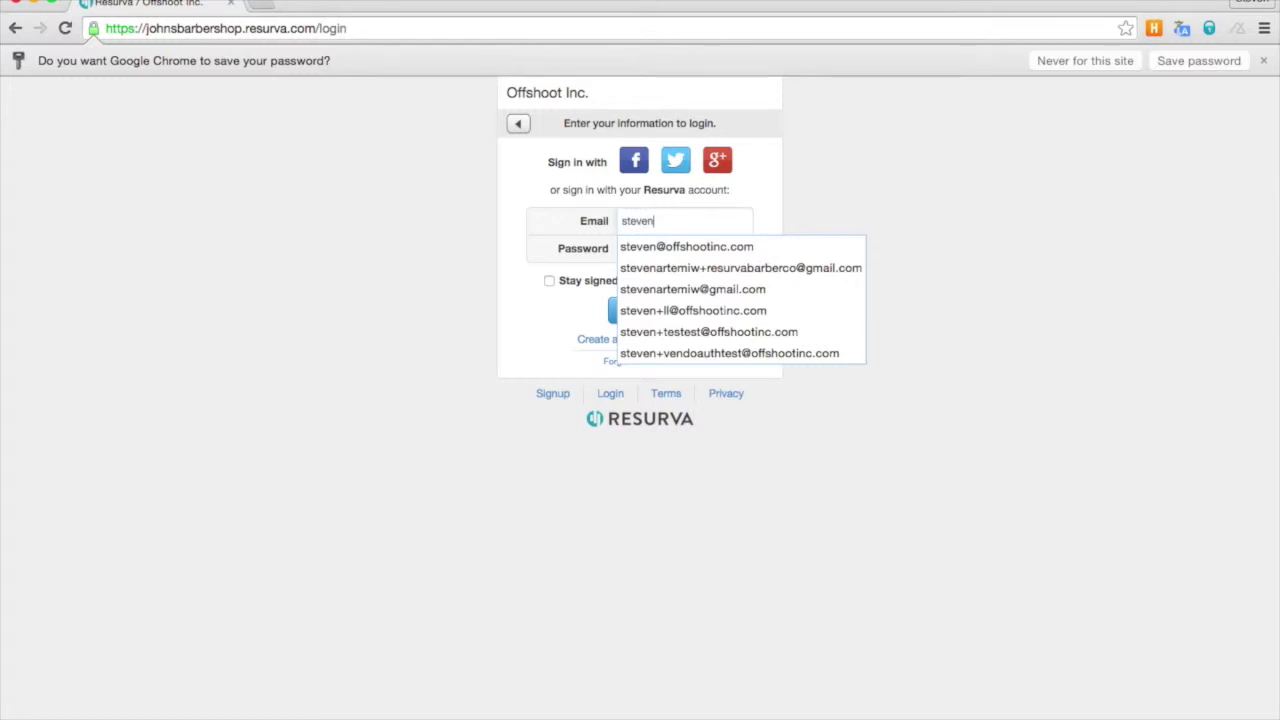
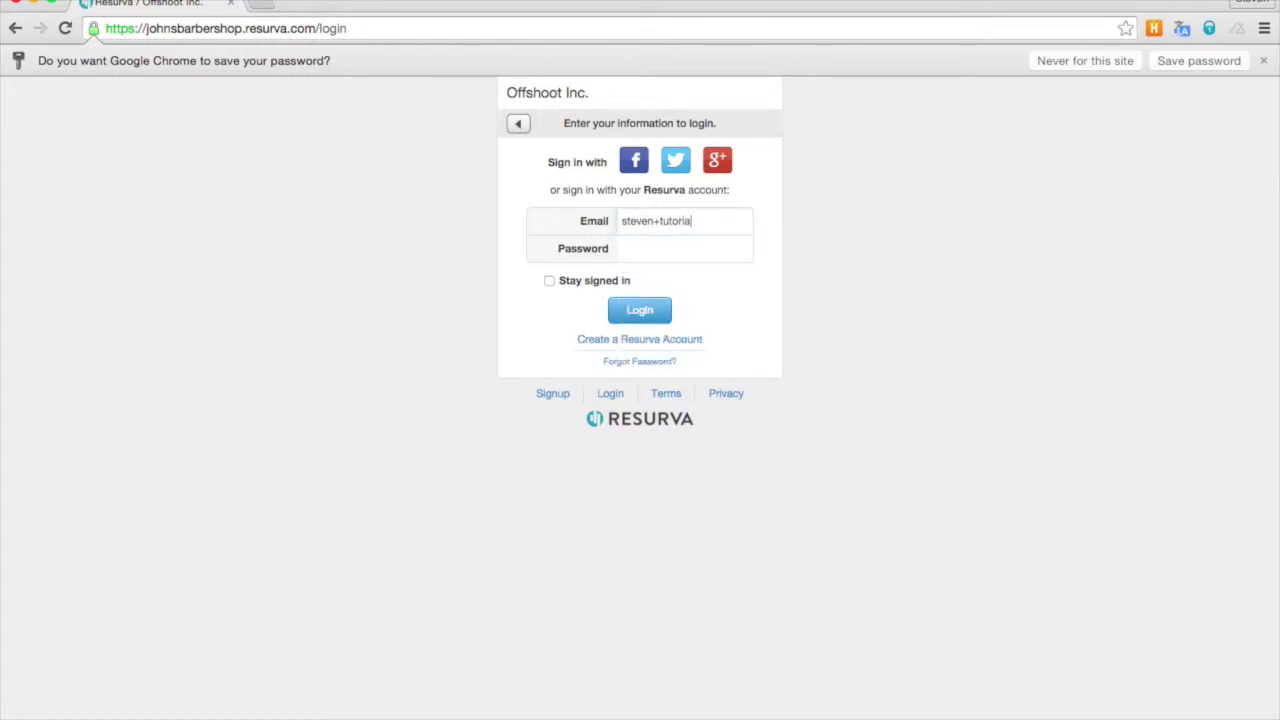
click(684, 248)
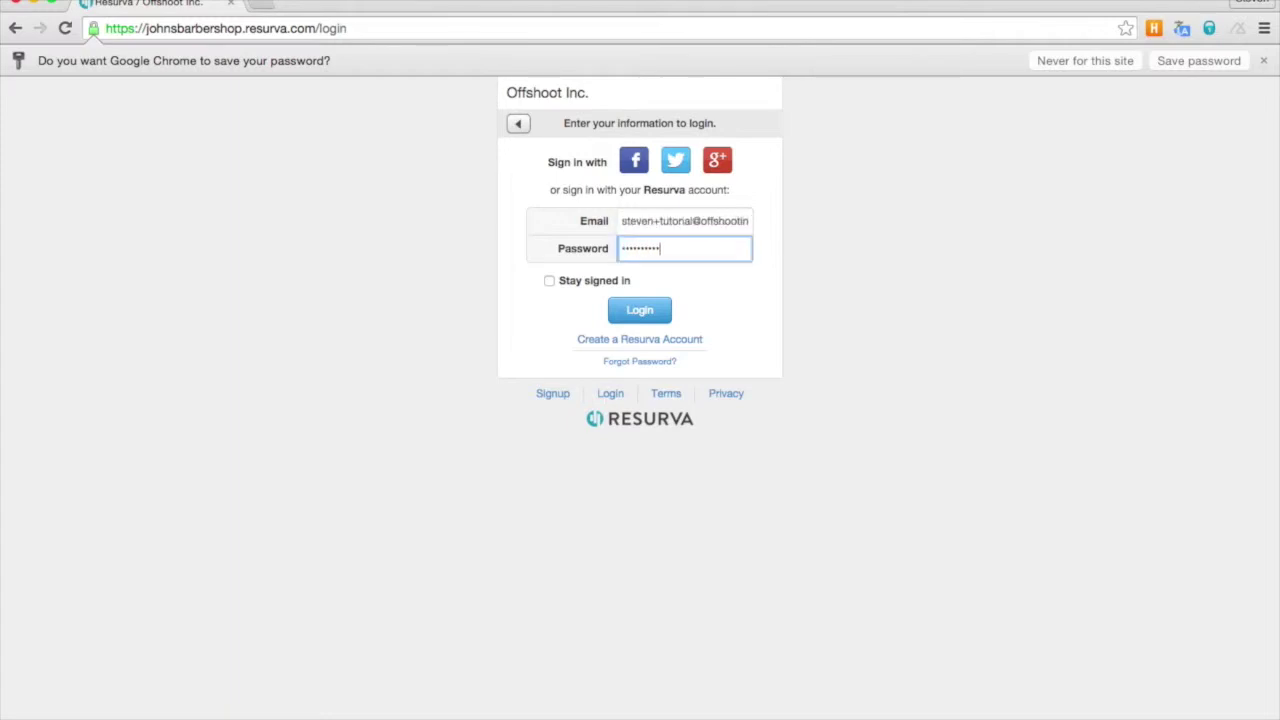
click(638, 311)
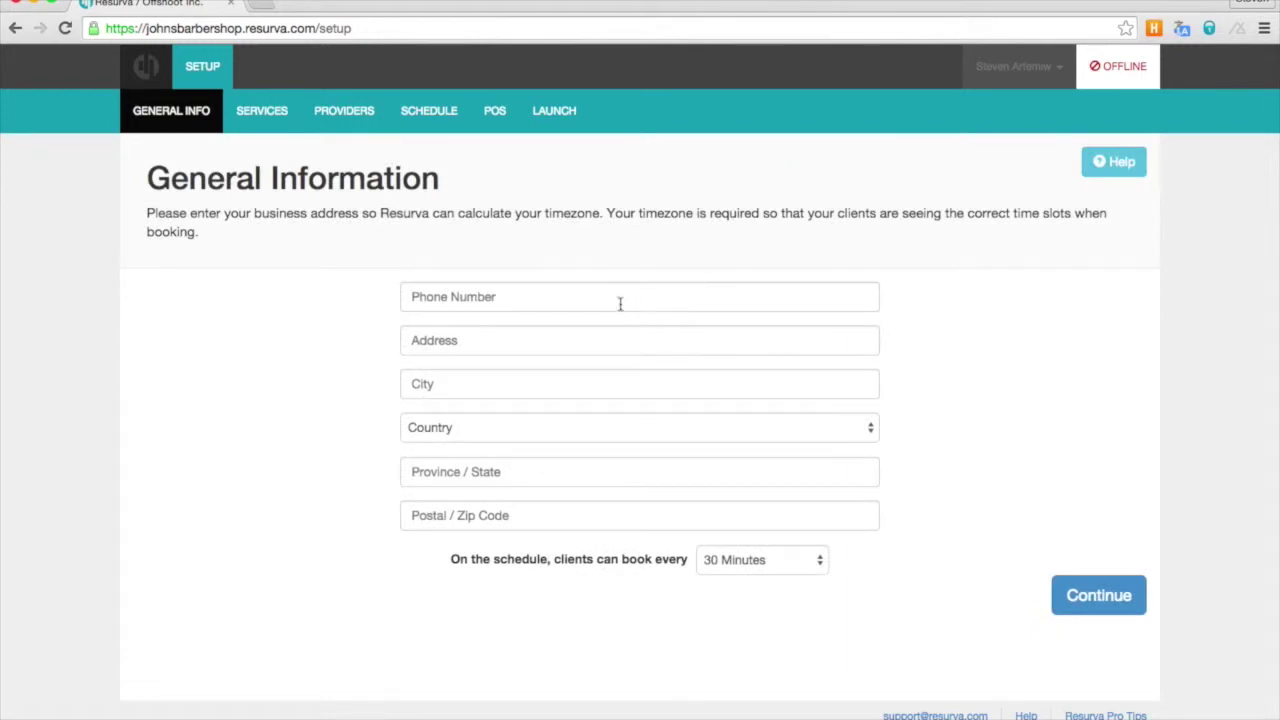
- Autofill the business phone and Toronto address, choose Ontario as province, and save
click(427, 293)
text(416)
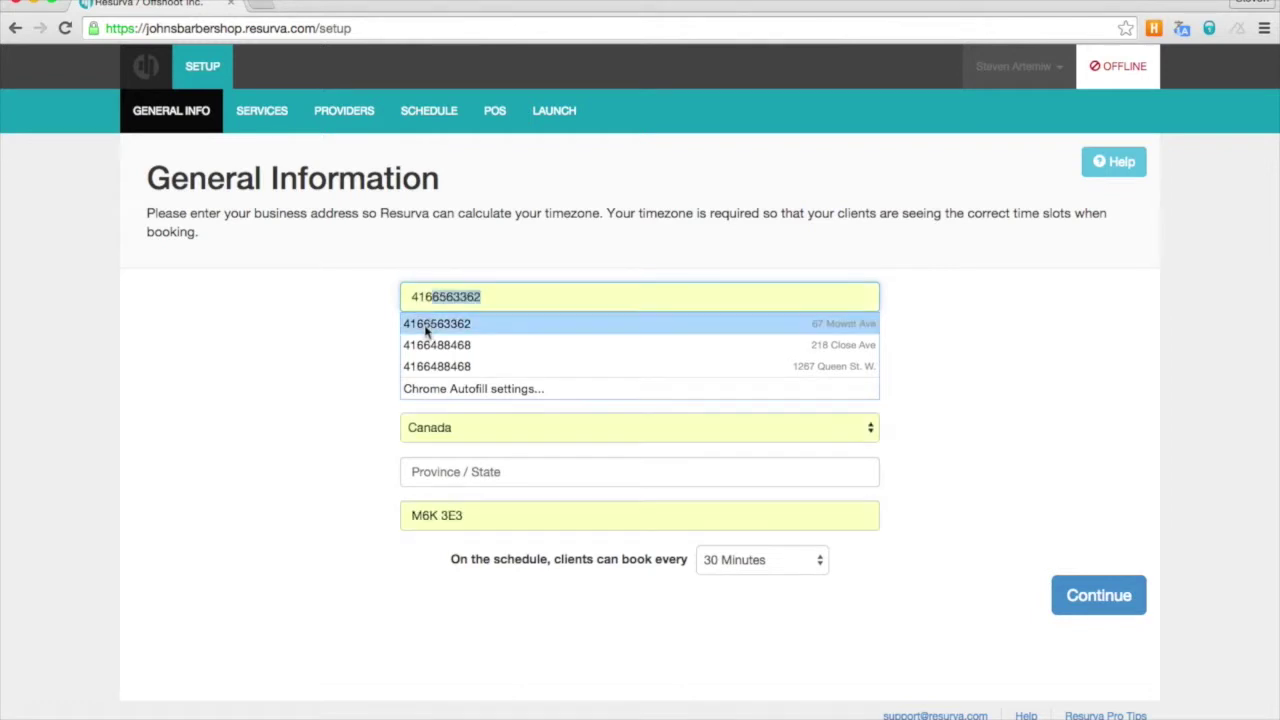
click(428, 328)
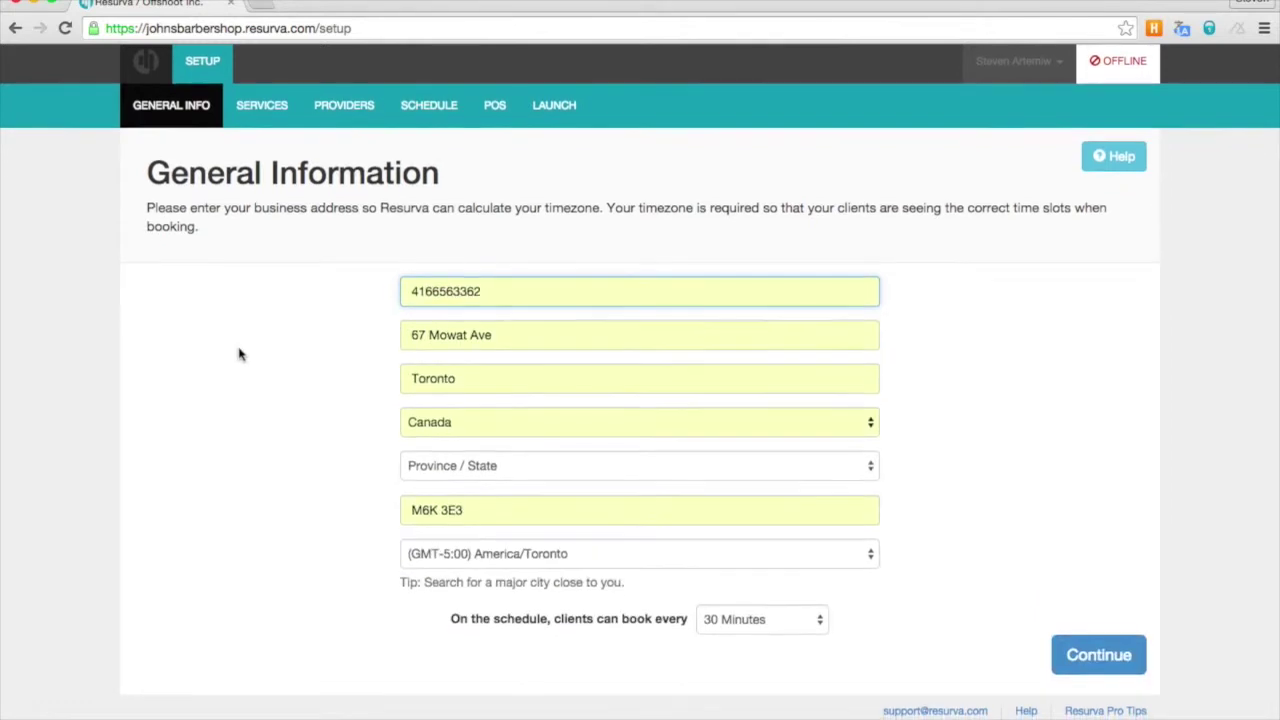
click(426, 480)
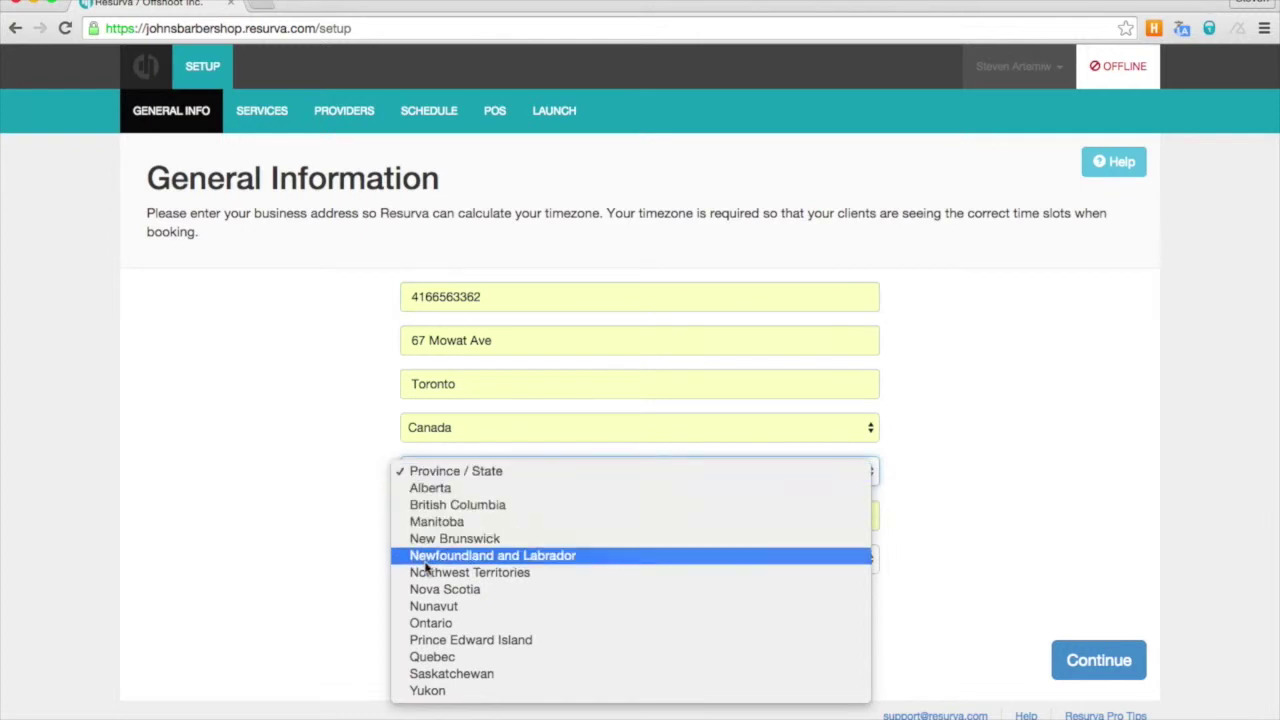
click(427, 623)
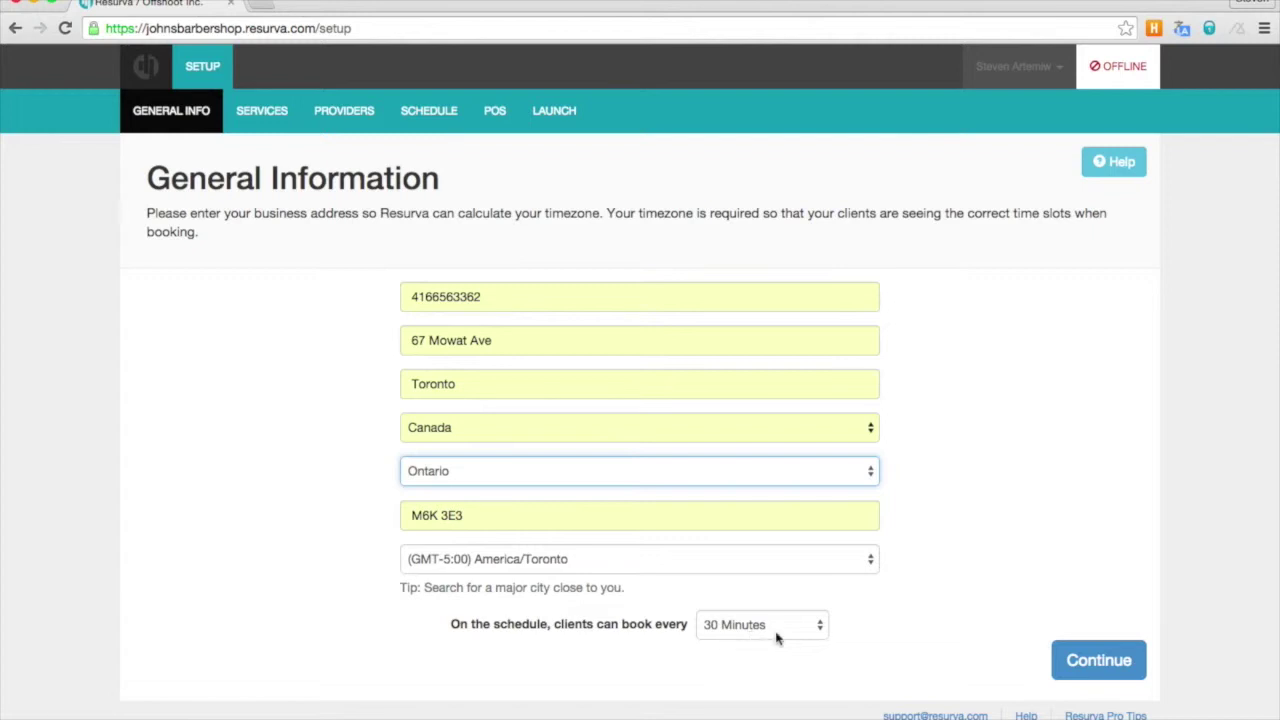
click(1100, 658)
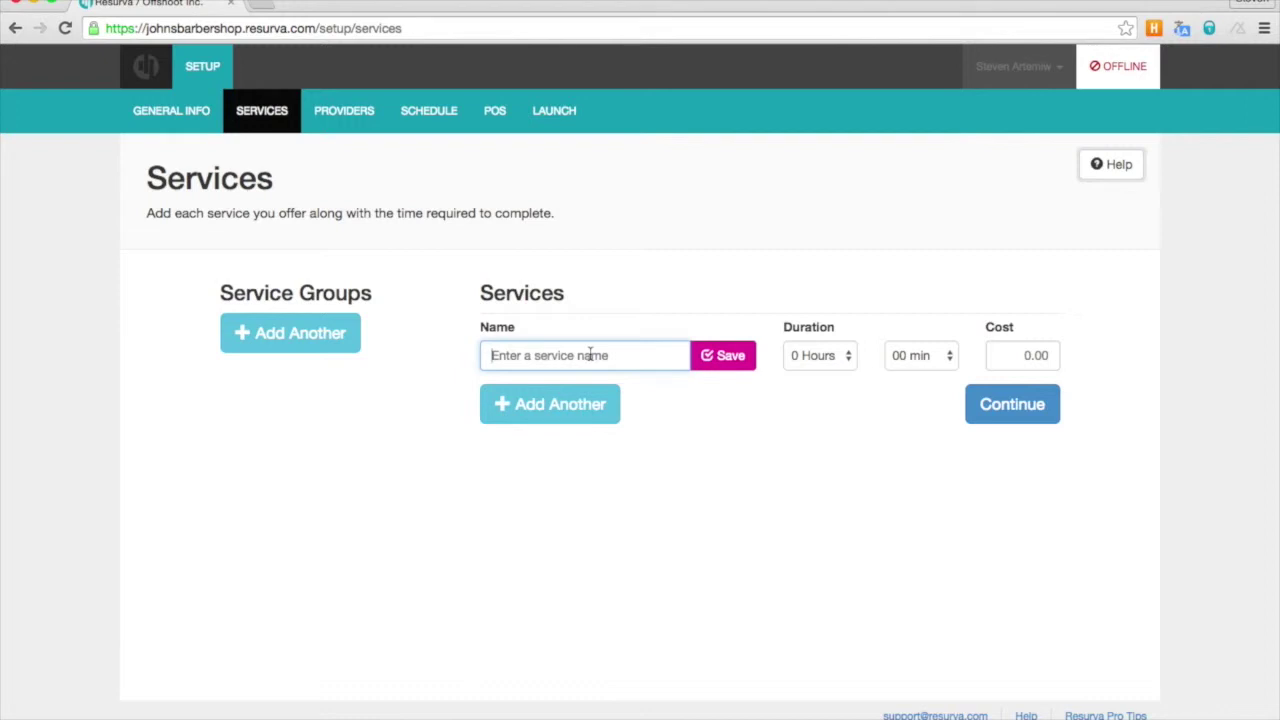
- Save a Cut service lasting 30 min and costing 25.00
text(Cut)
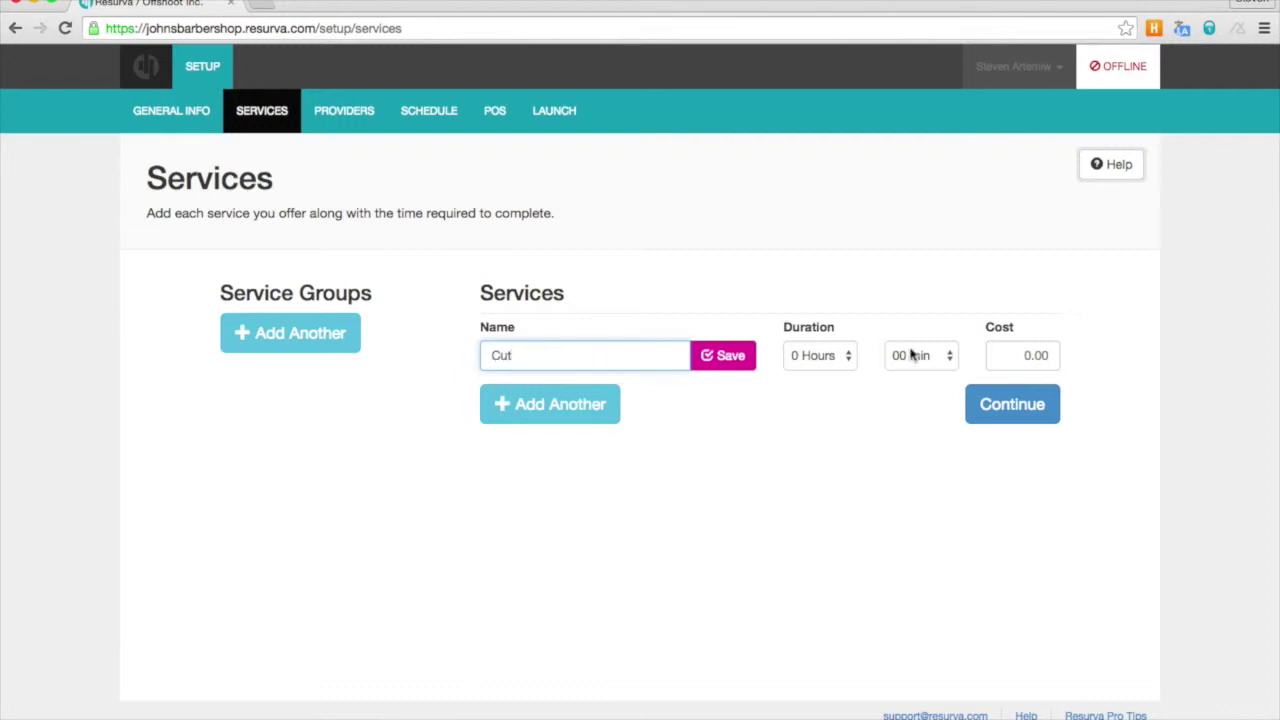
click(914, 355)
click(914, 373)
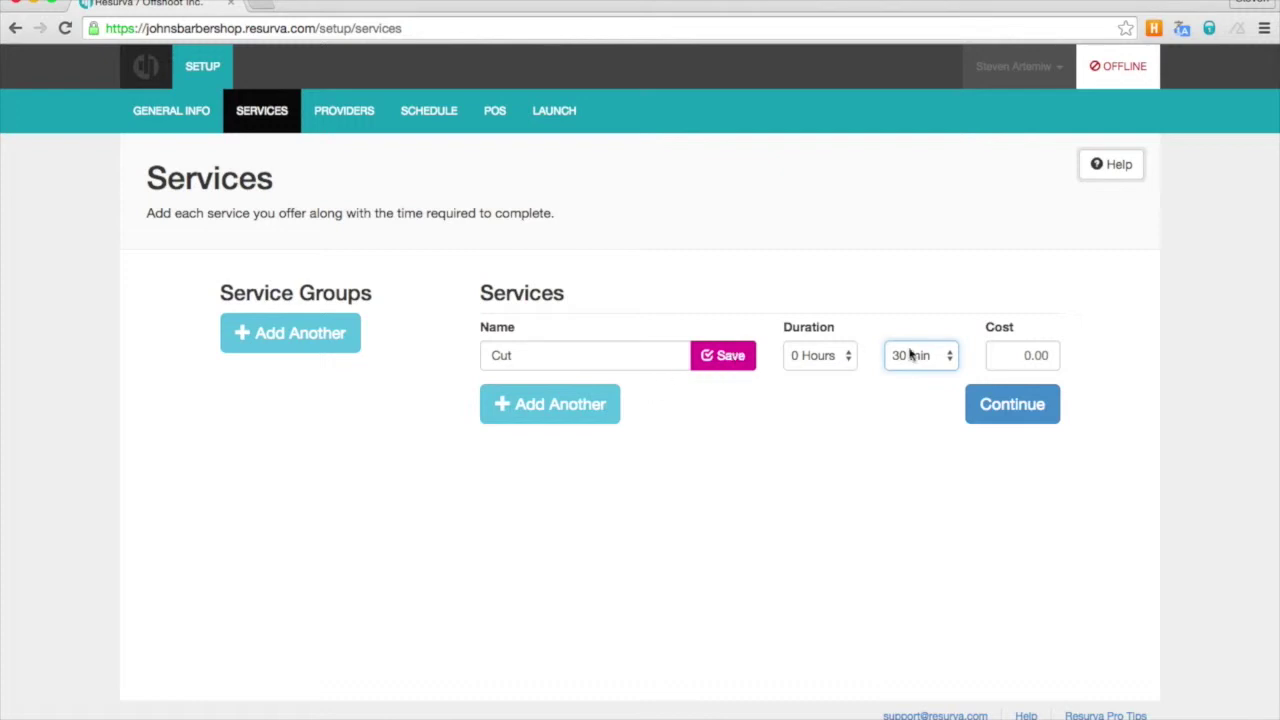
click(1047, 355)
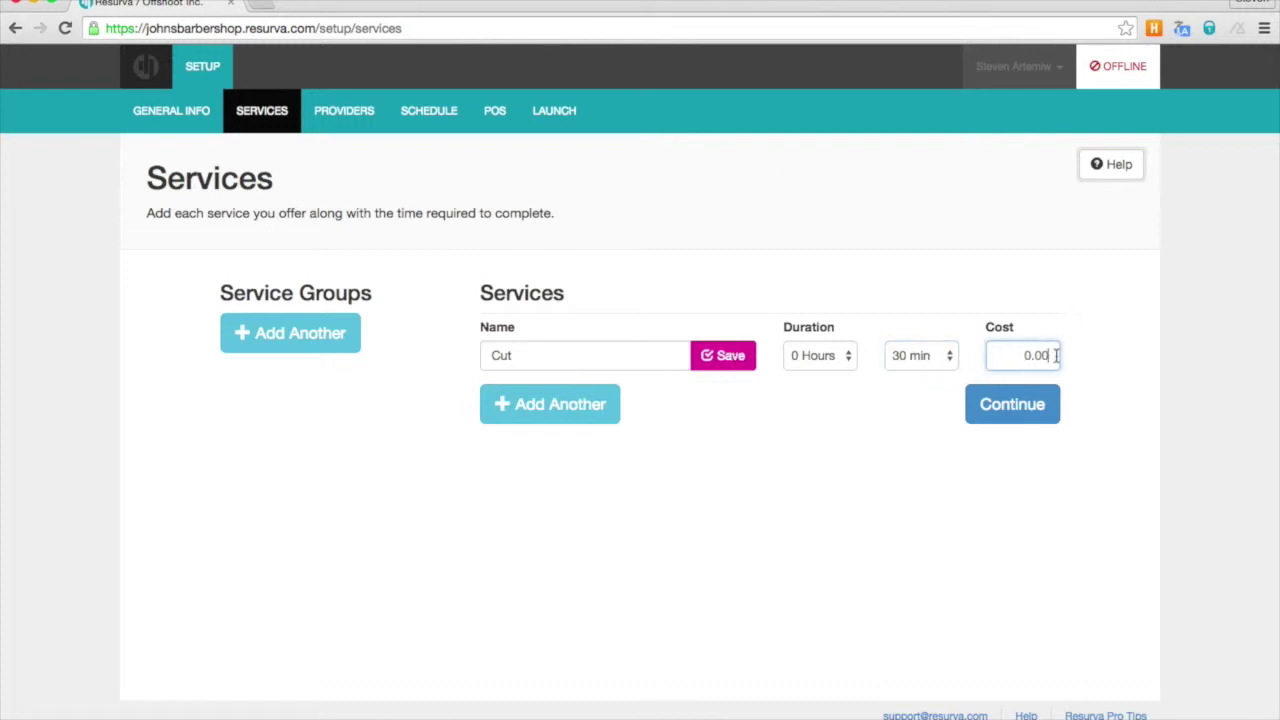
text(25.00)
click(732, 358)
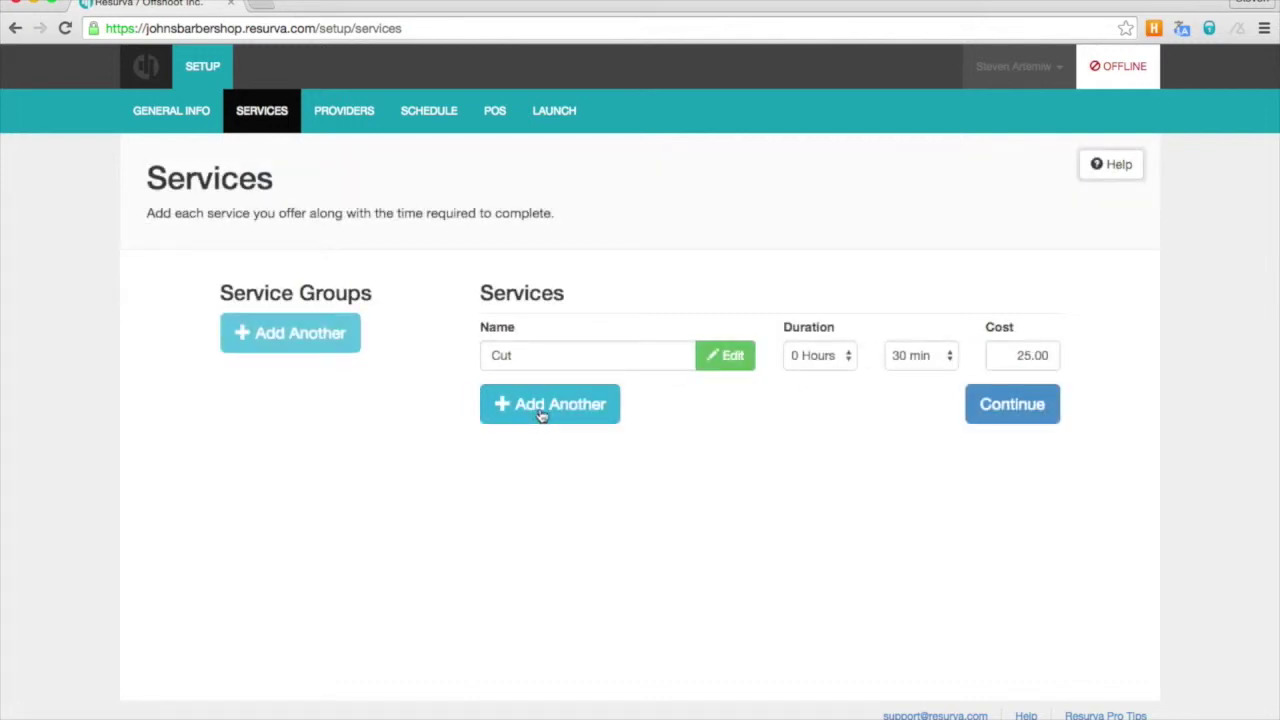
- Add and save a Shave service of 1 Hour 00 min costing 25.00, then continue
click(540, 417)
text(Shave)
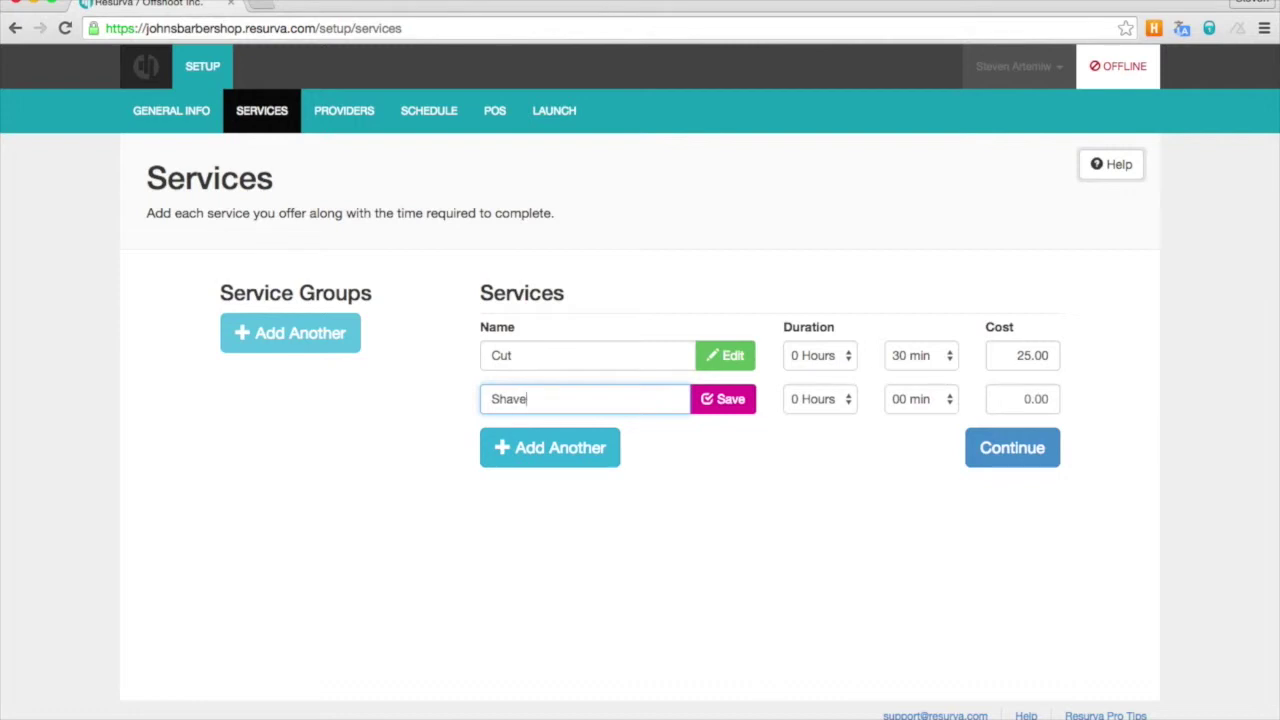
click(921, 399)
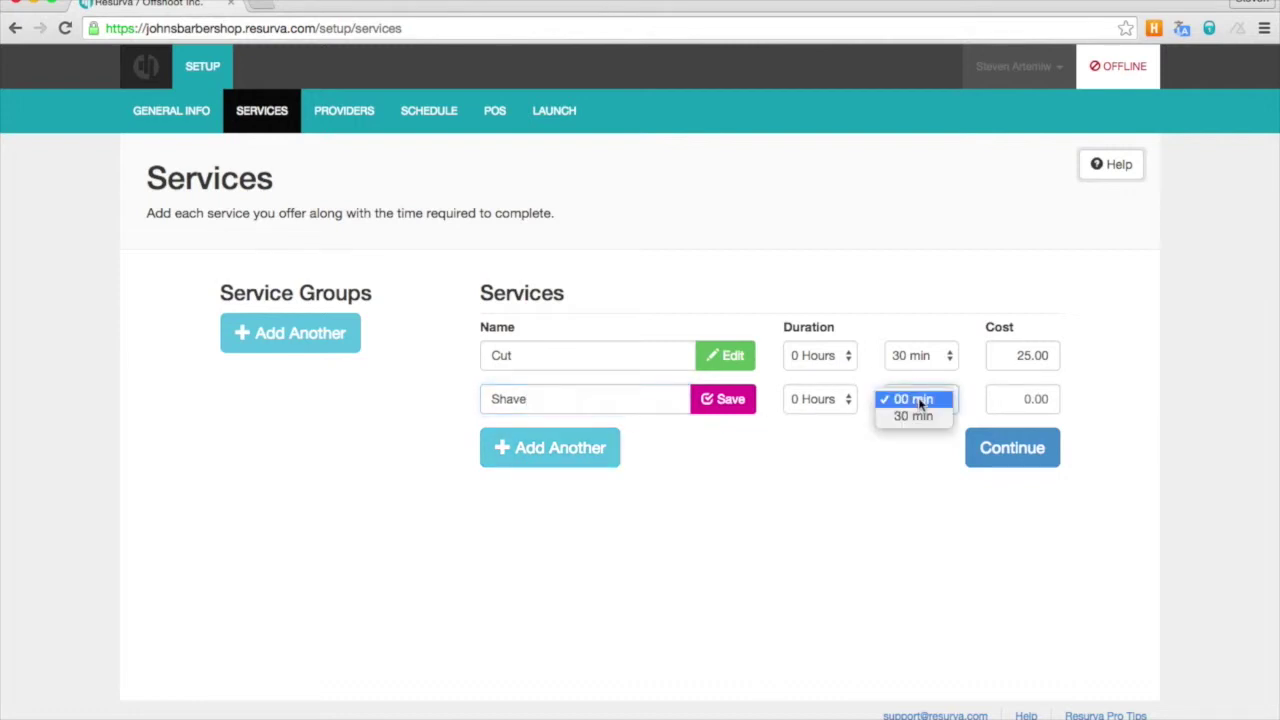
click(832, 408)
click(822, 408)
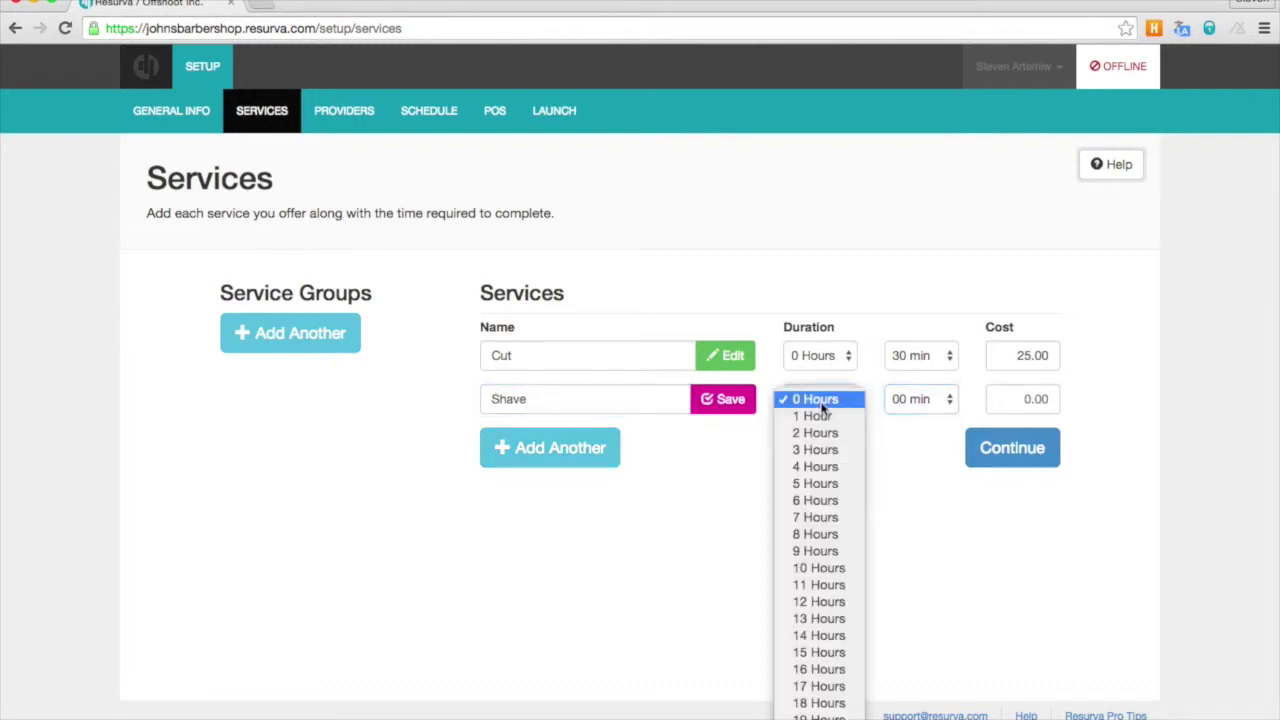
click(820, 420)
click(1018, 401)
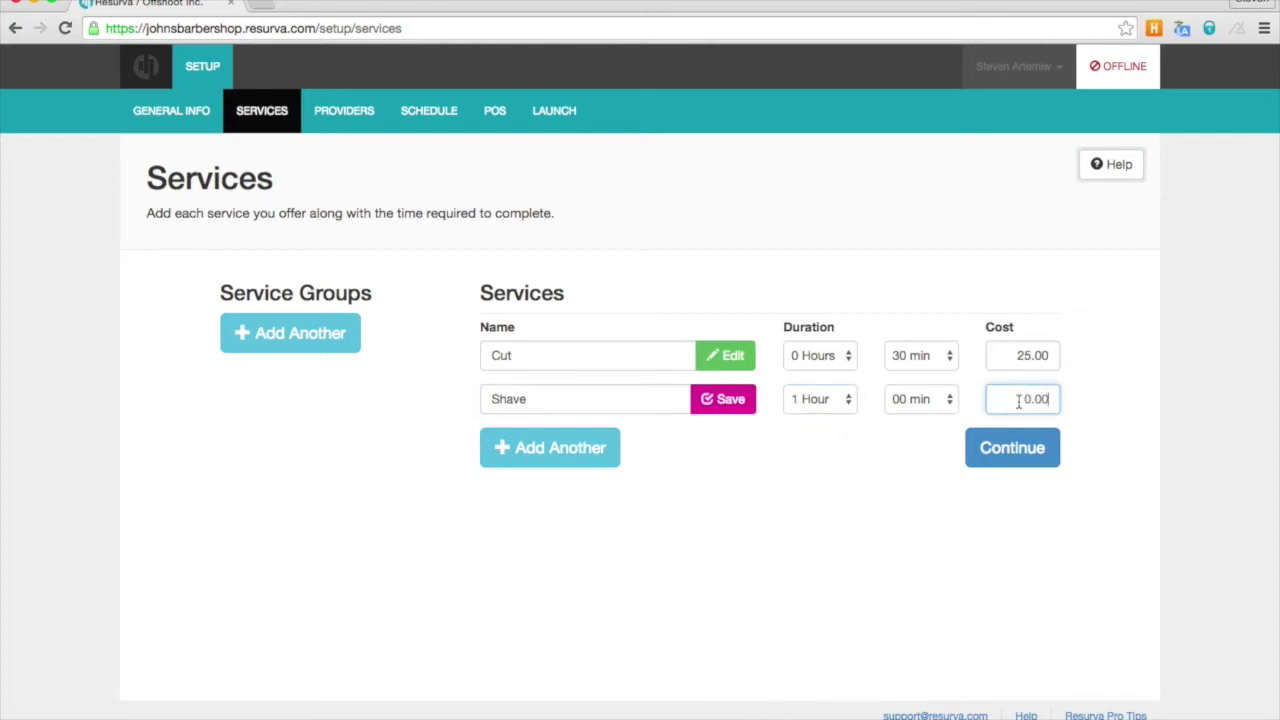
key(BackSpace)
key(BackSpace)
key(BackSpace)
key(BackSpace)
text(25.00)
click(735, 402)
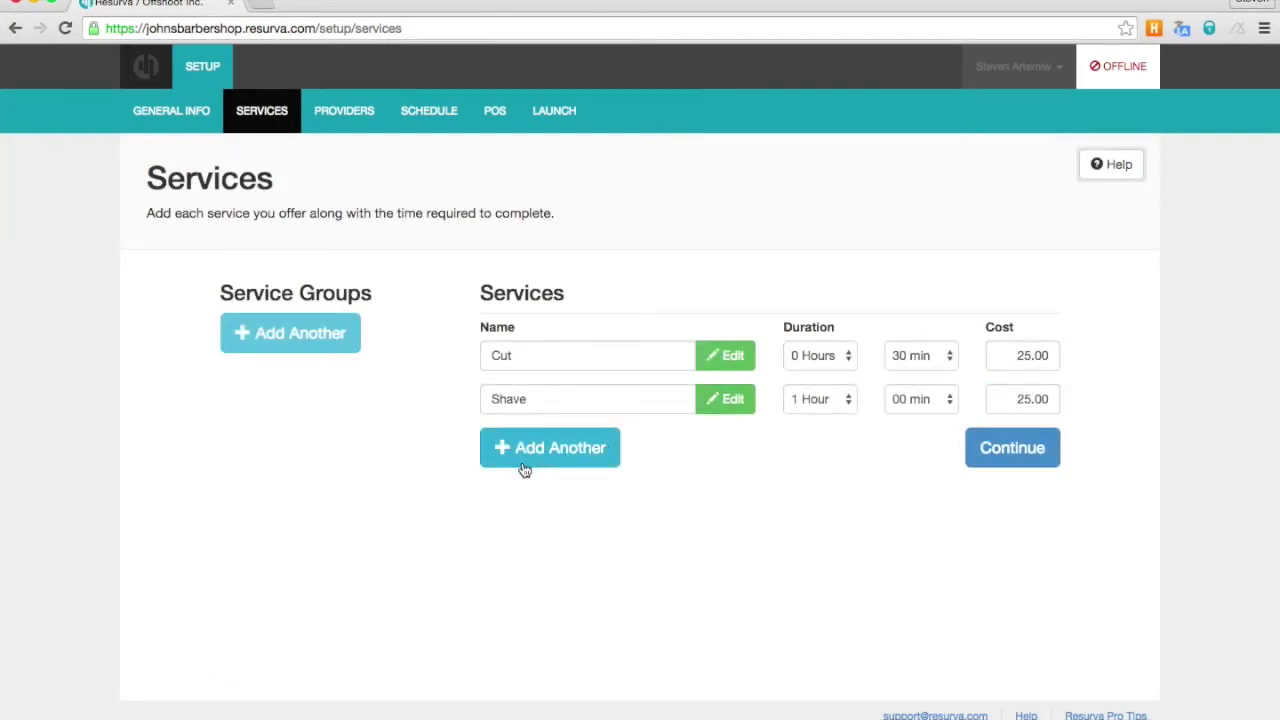
click(1013, 449)
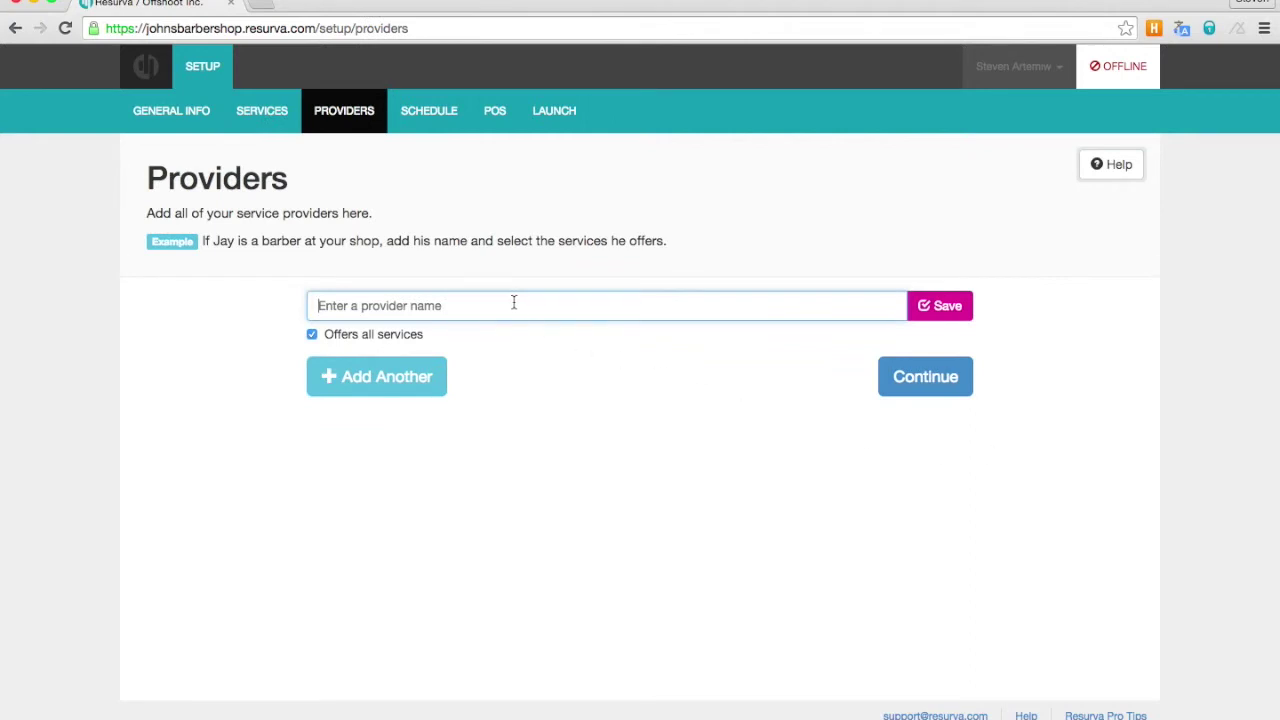
- Add and save providers John and Jim, then continue to Schedule Management
text(John)
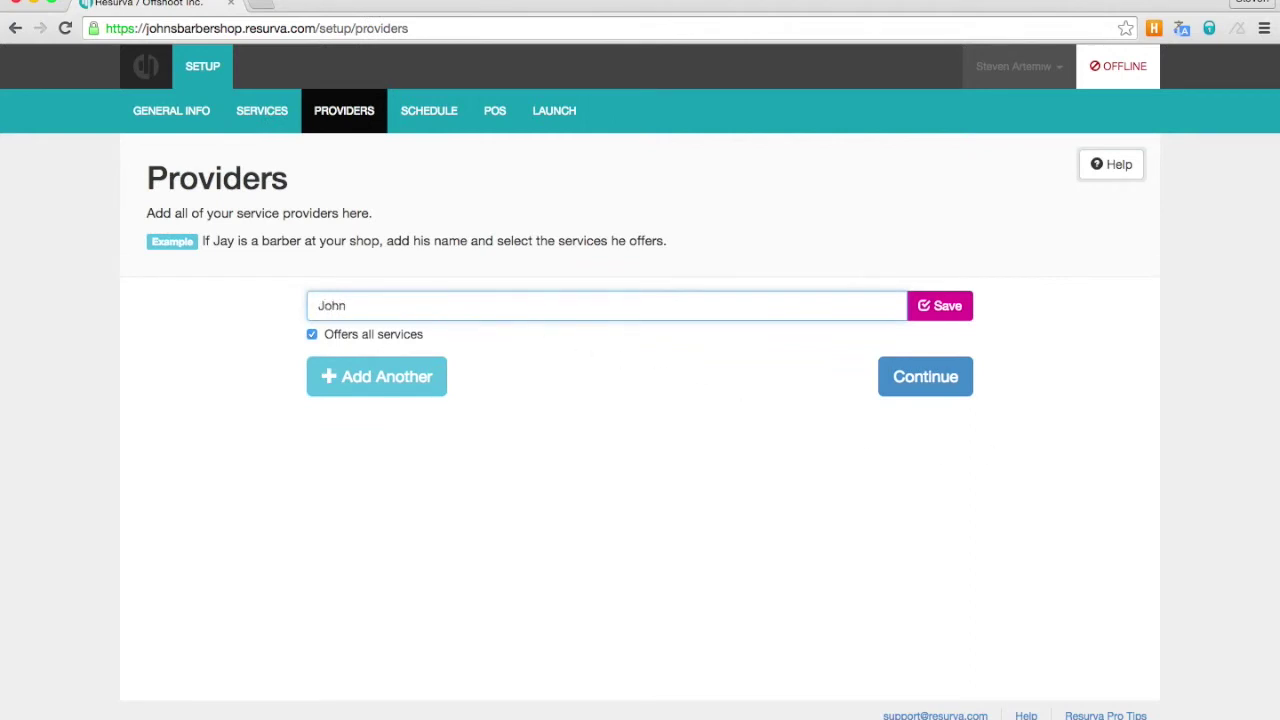
click(928, 306)
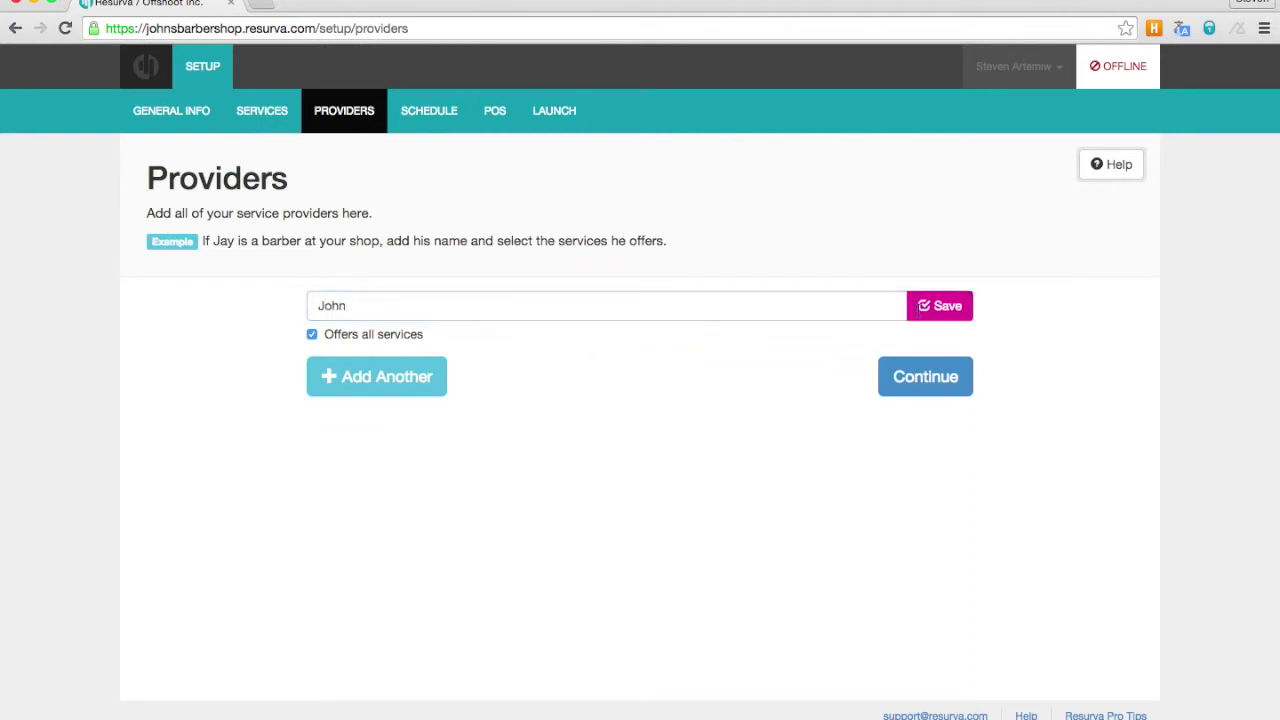
click(375, 378)
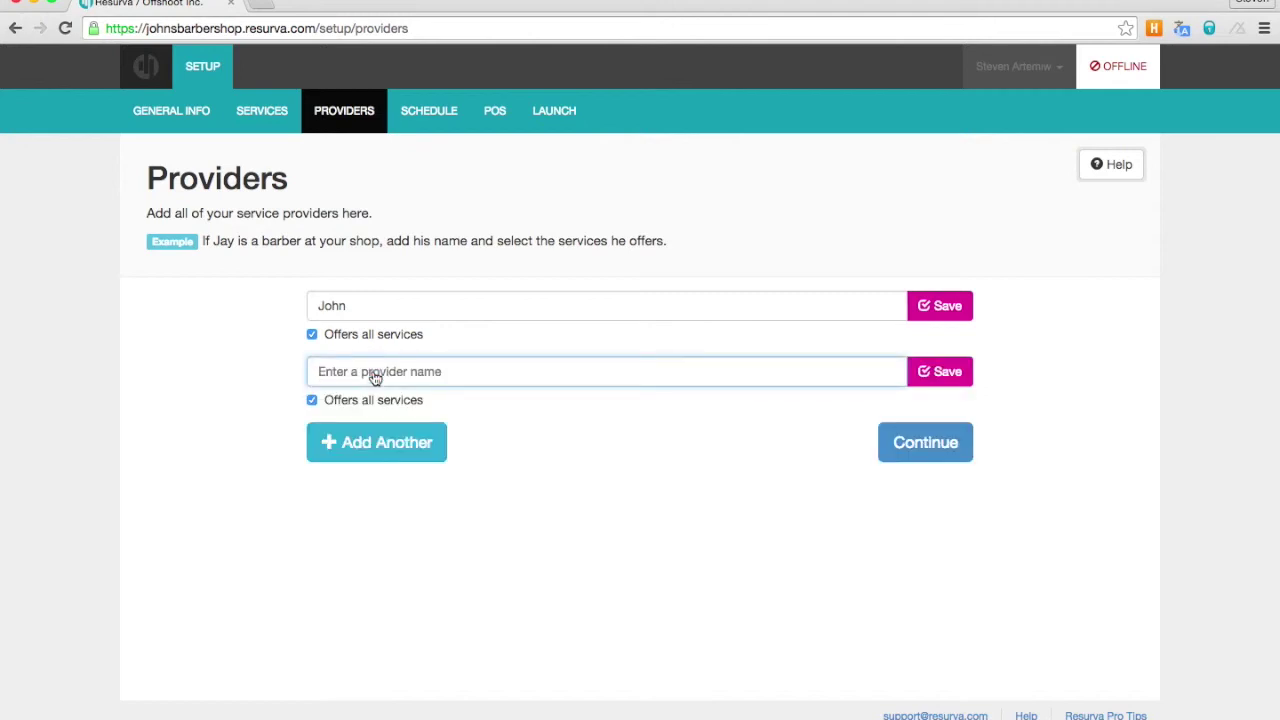
text(Jim)
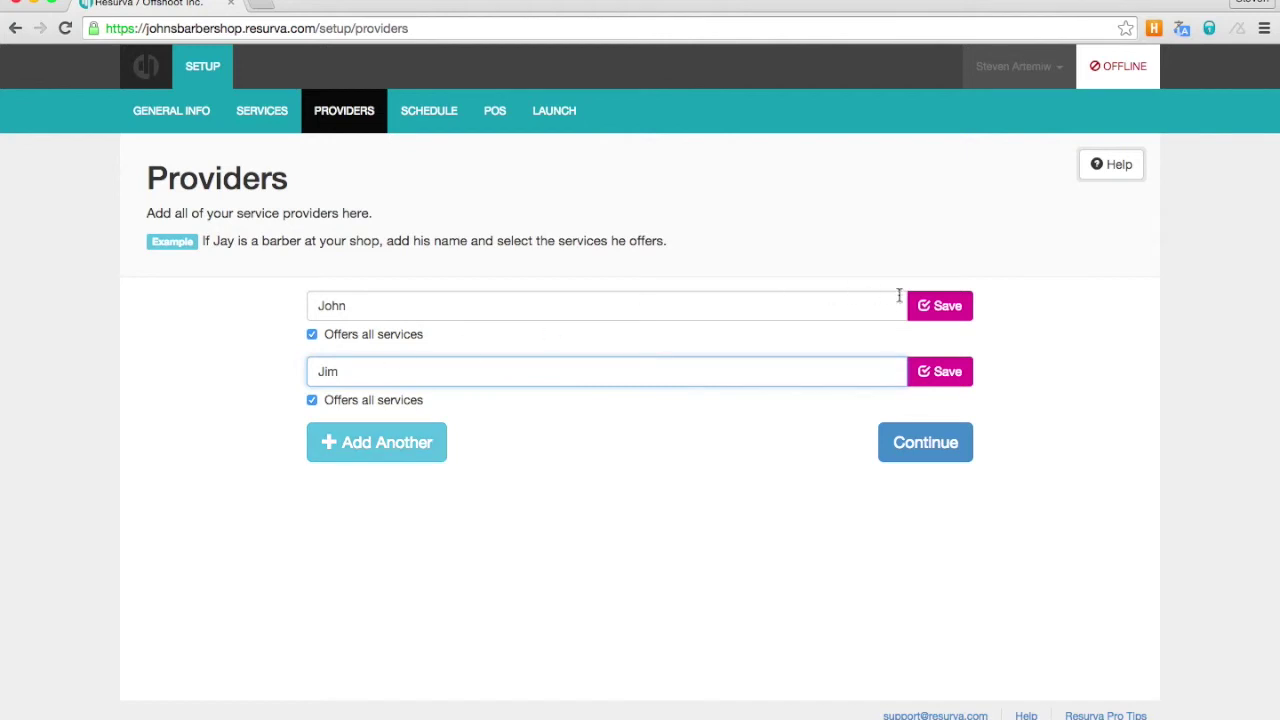
click(936, 310)
click(940, 373)
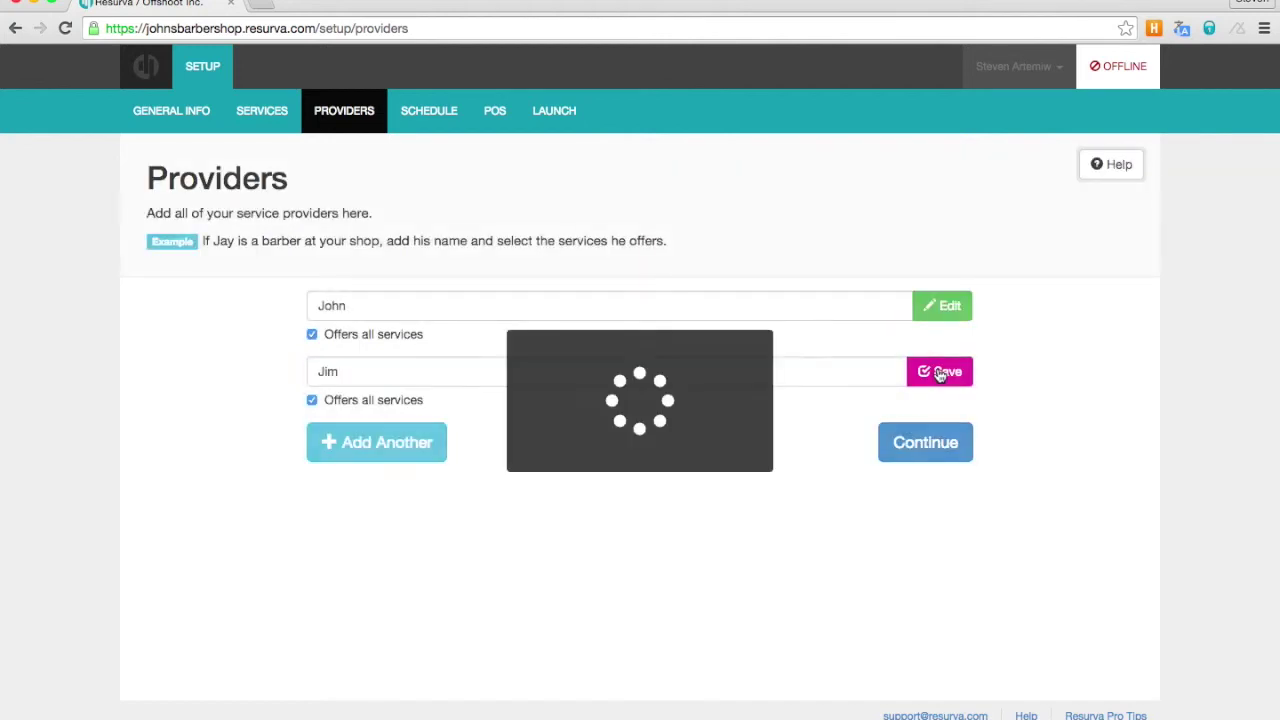
click(912, 442)
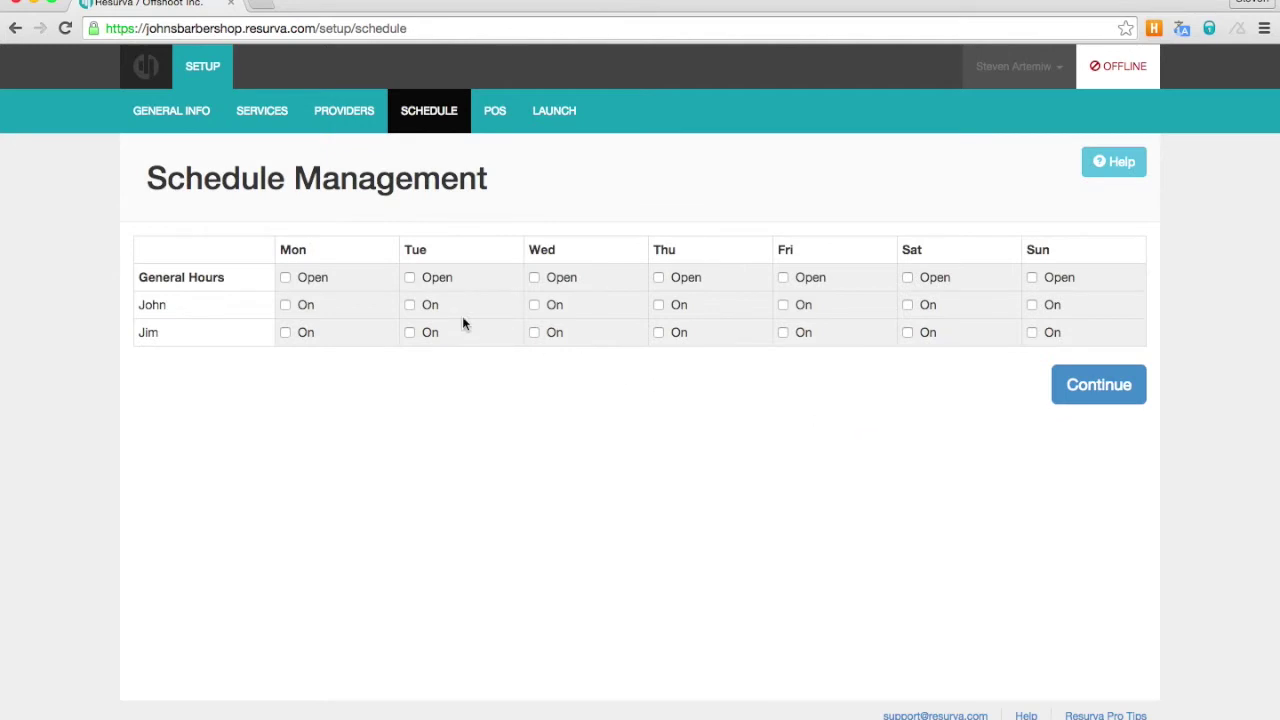
- Mark General Hours open Monday through Friday, 10:00 AM to 06:00 PM
click(320, 278)
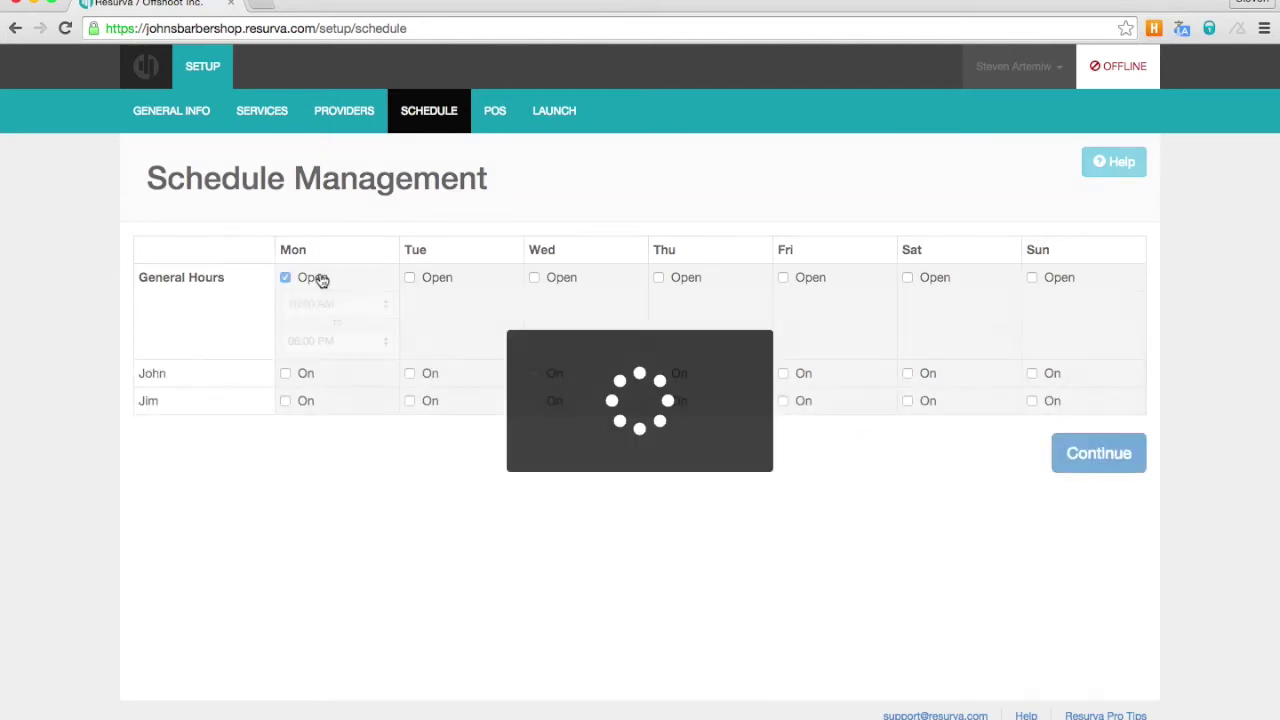
click(448, 280)
click(555, 286)
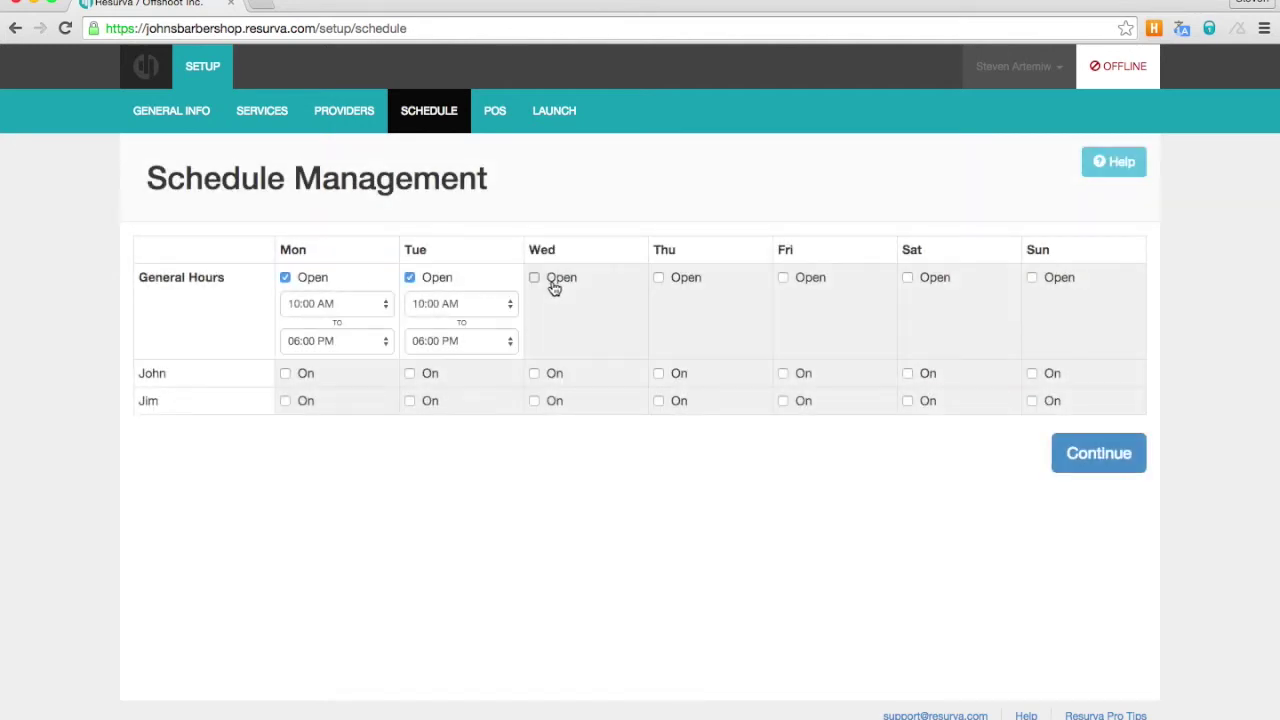
click(678, 289)
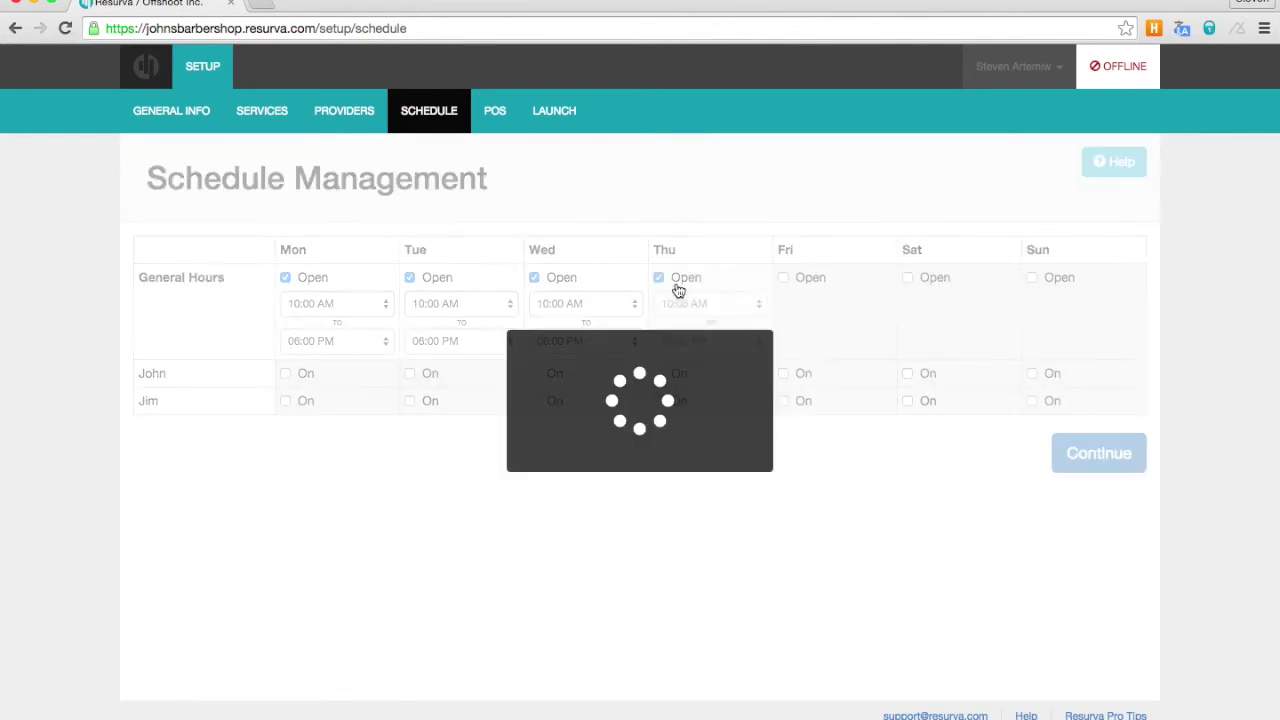
click(795, 288)
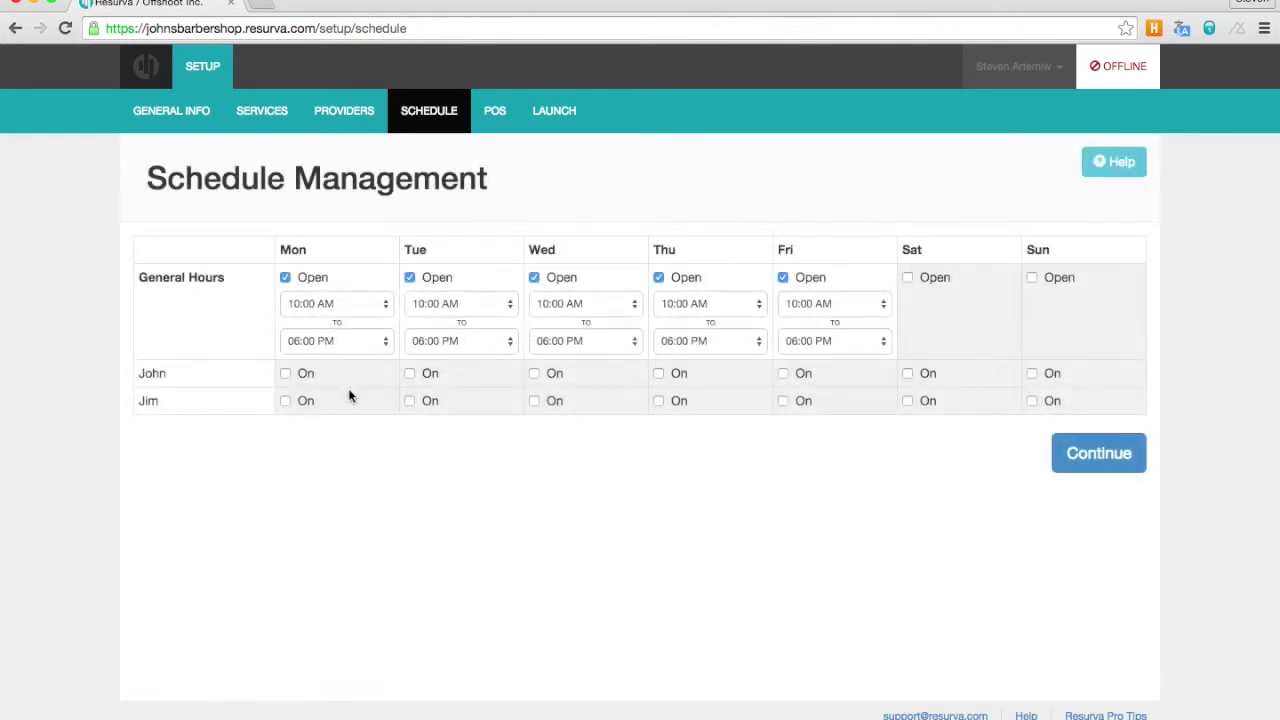
- Put John on shift Monday through Friday
click(313, 375)
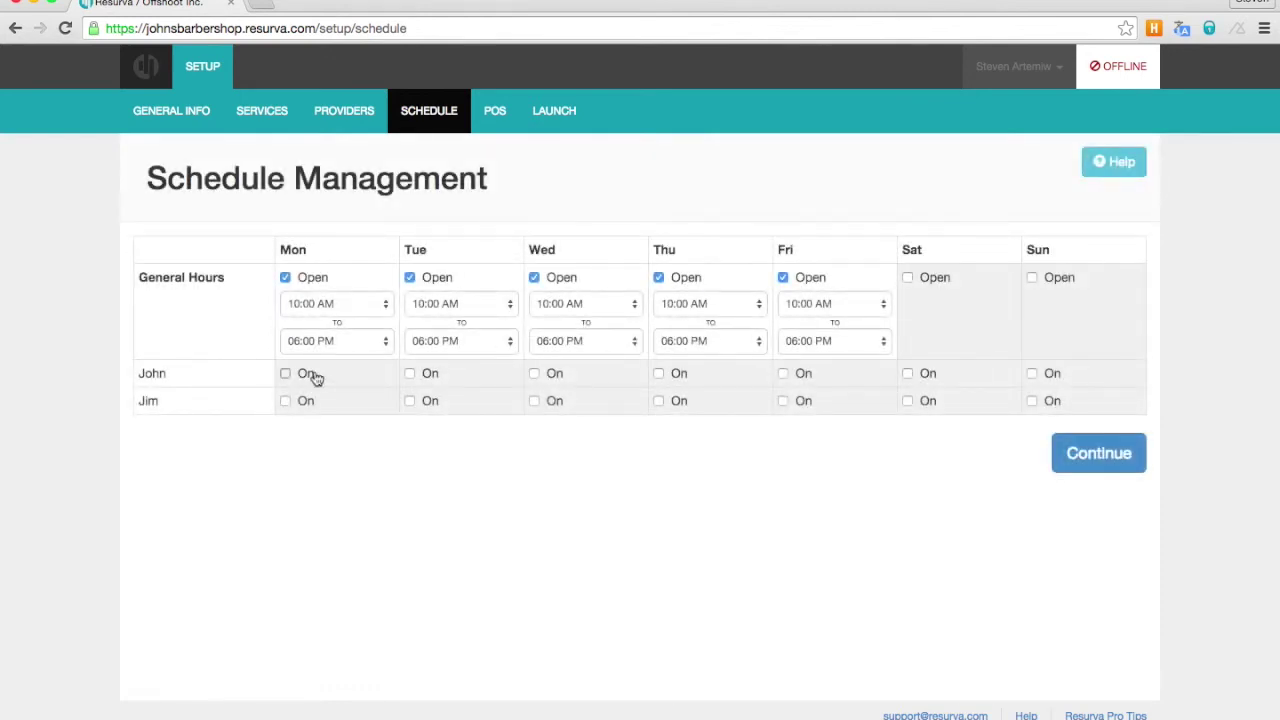
click(448, 377)
click(556, 377)
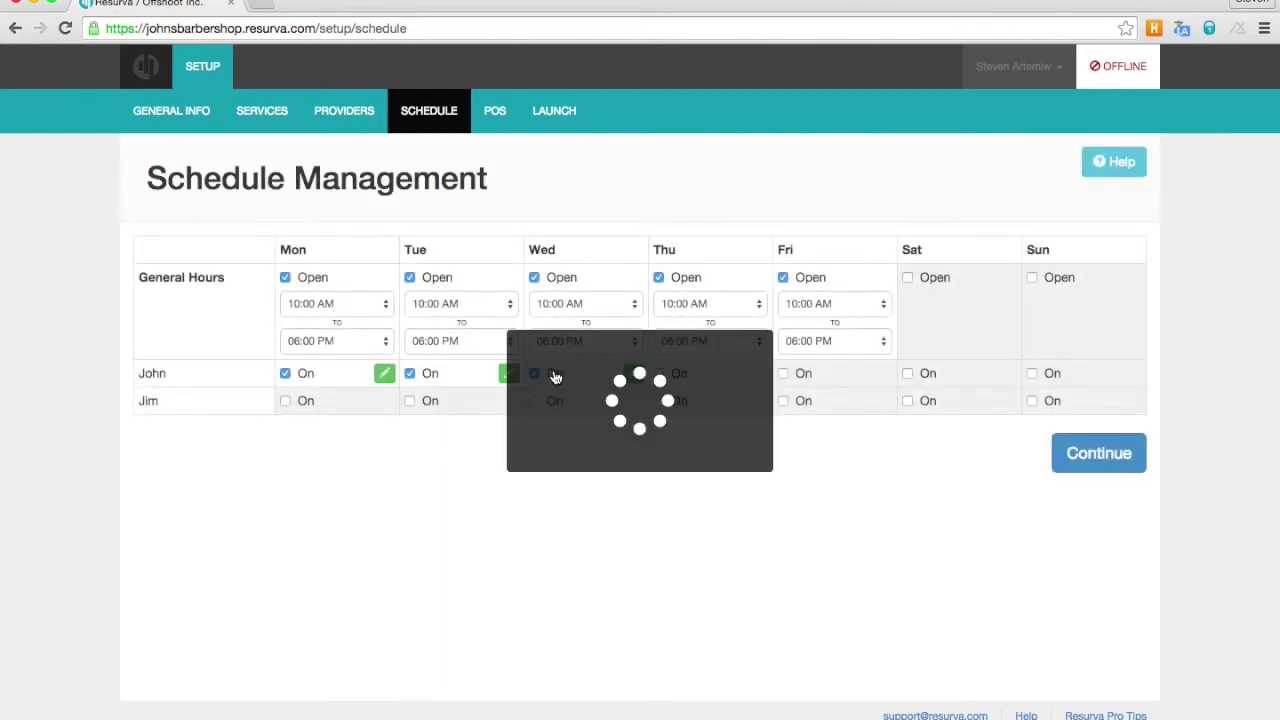
click(682, 377)
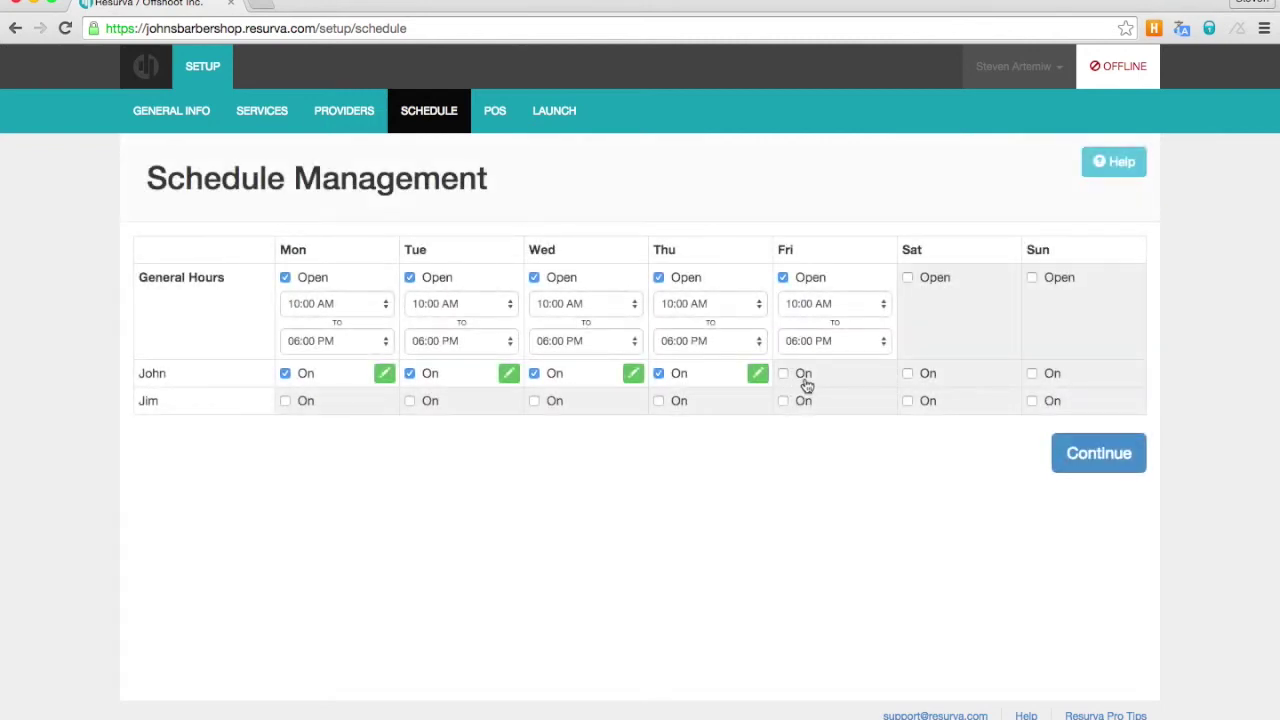
click(803, 377)
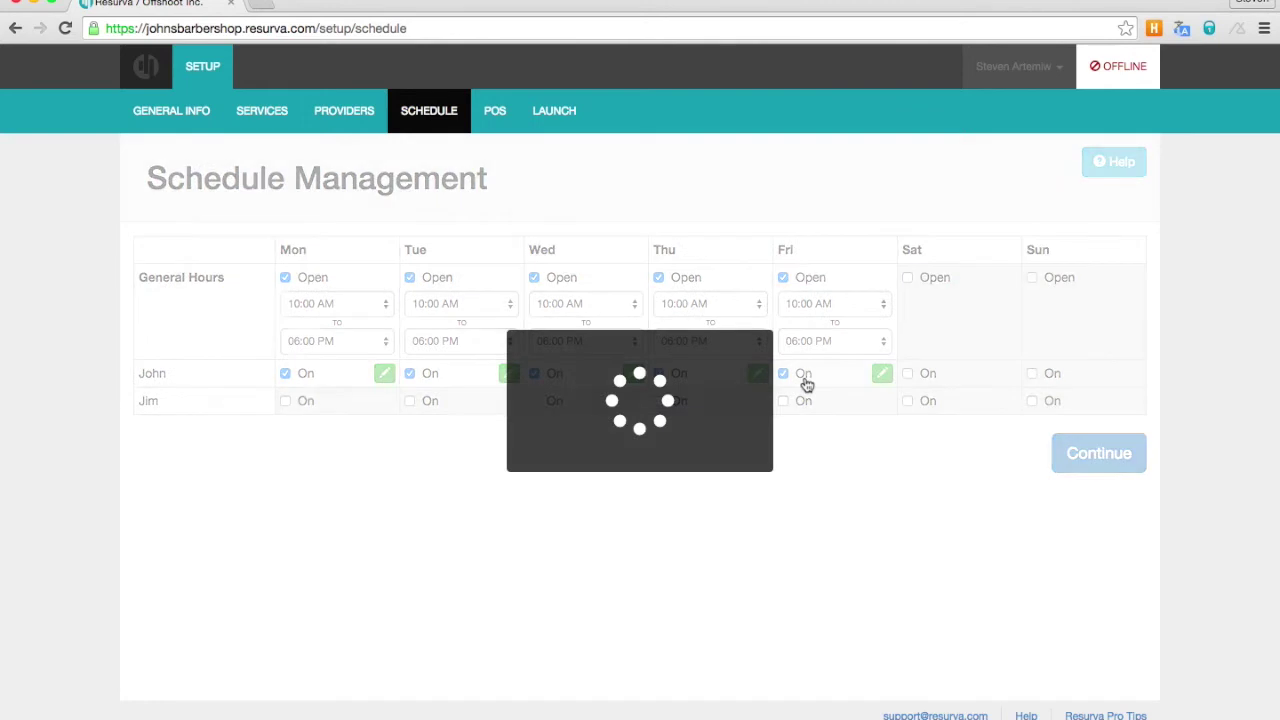
- Schedule Jim Monday to Friday with a 12:00 PM Monday start, then go online
click(308, 401)
click(383, 404)
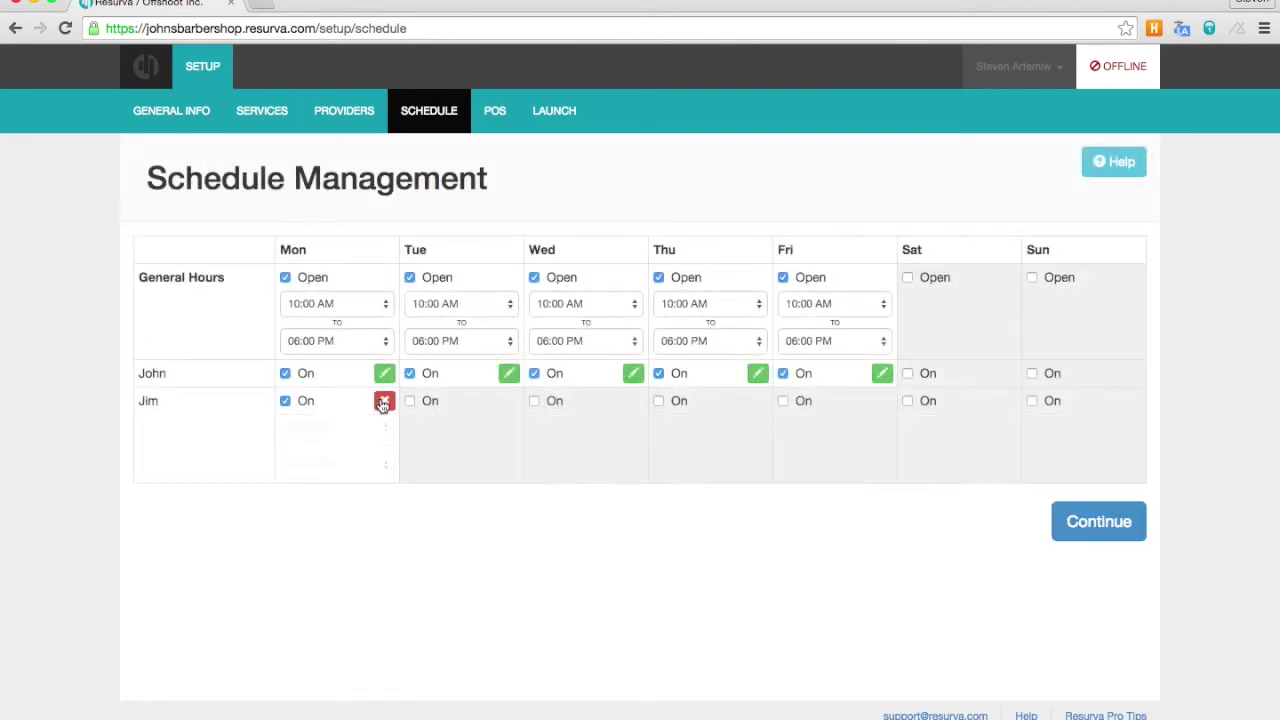
click(355, 430)
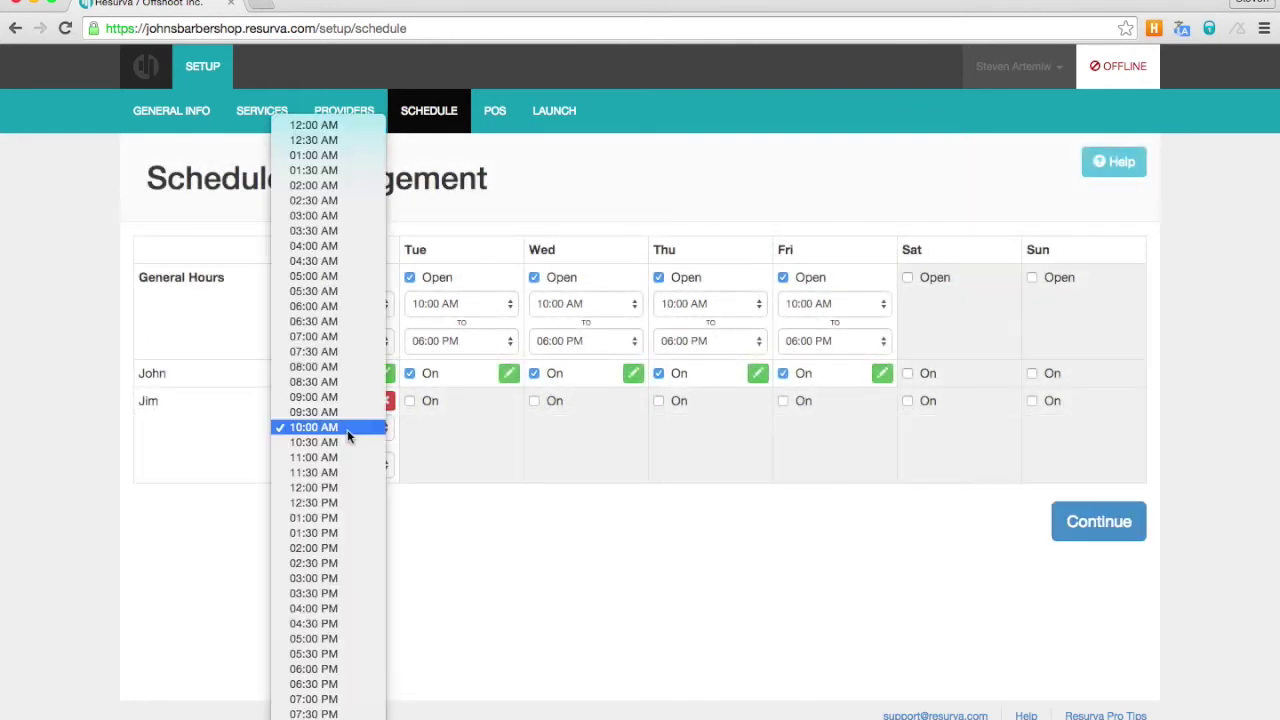
click(339, 487)
click(412, 401)
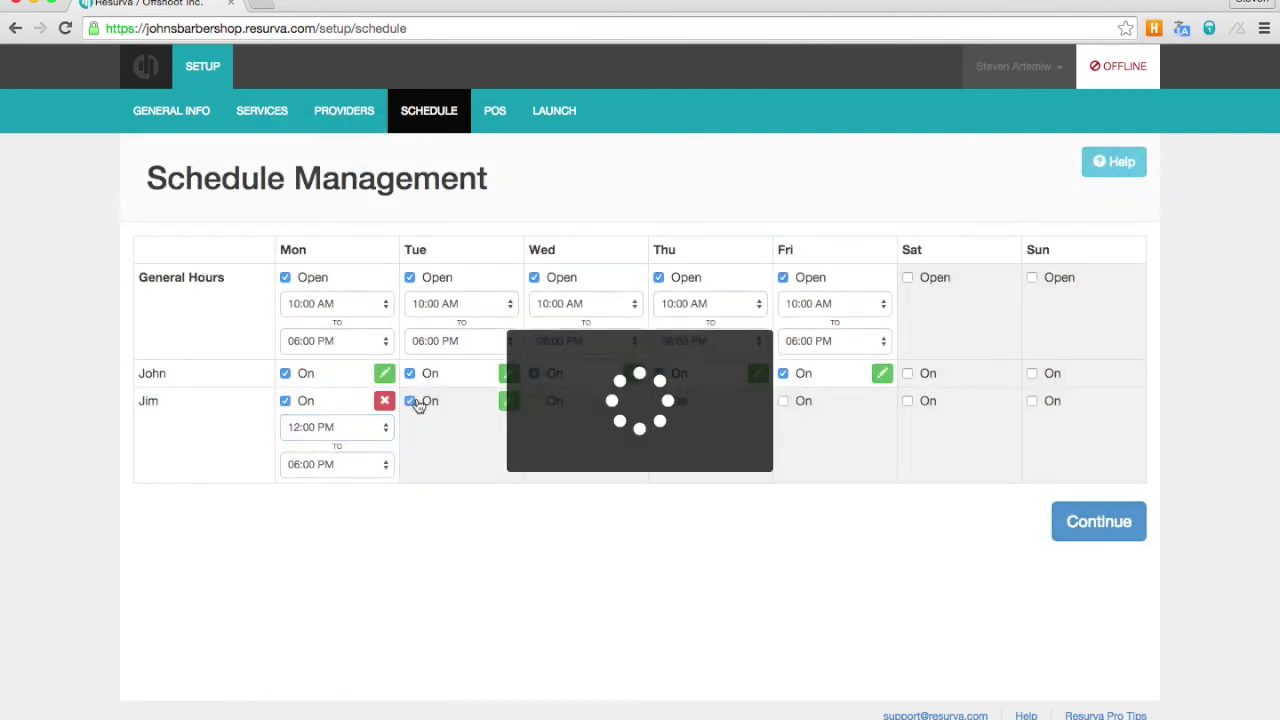
click(555, 402)
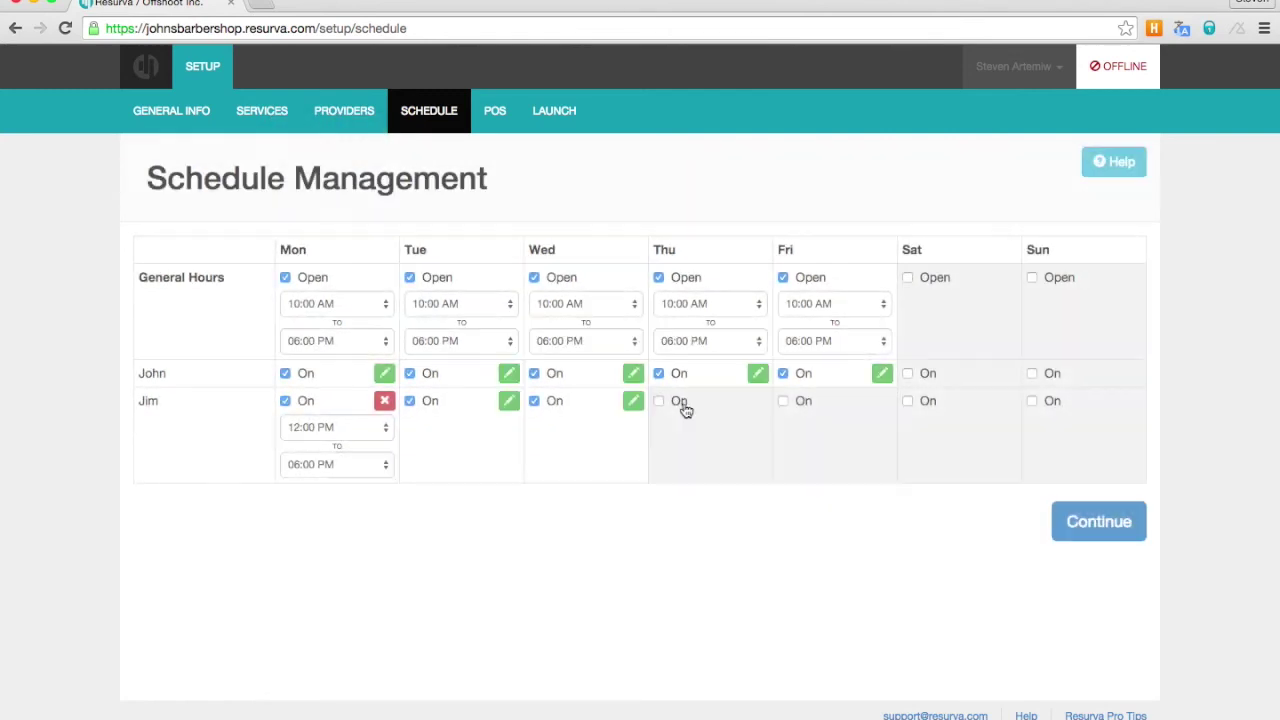
click(680, 404)
click(802, 408)
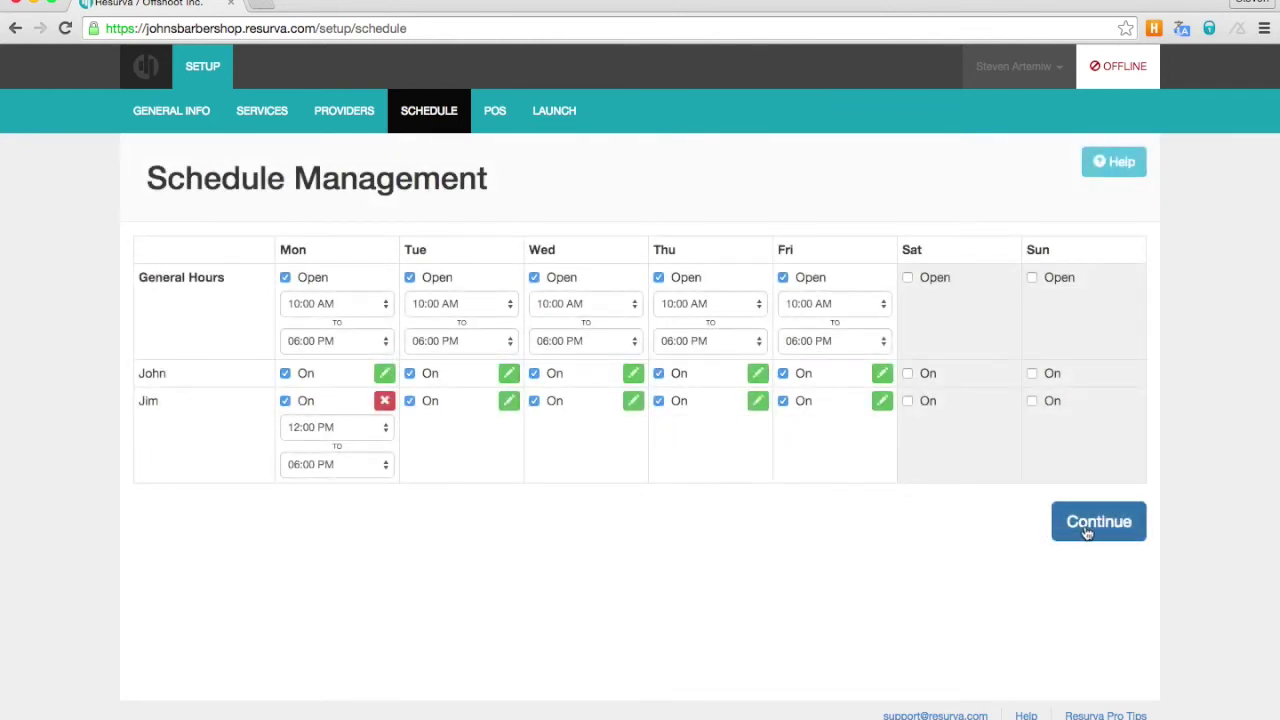
click(1087, 533)
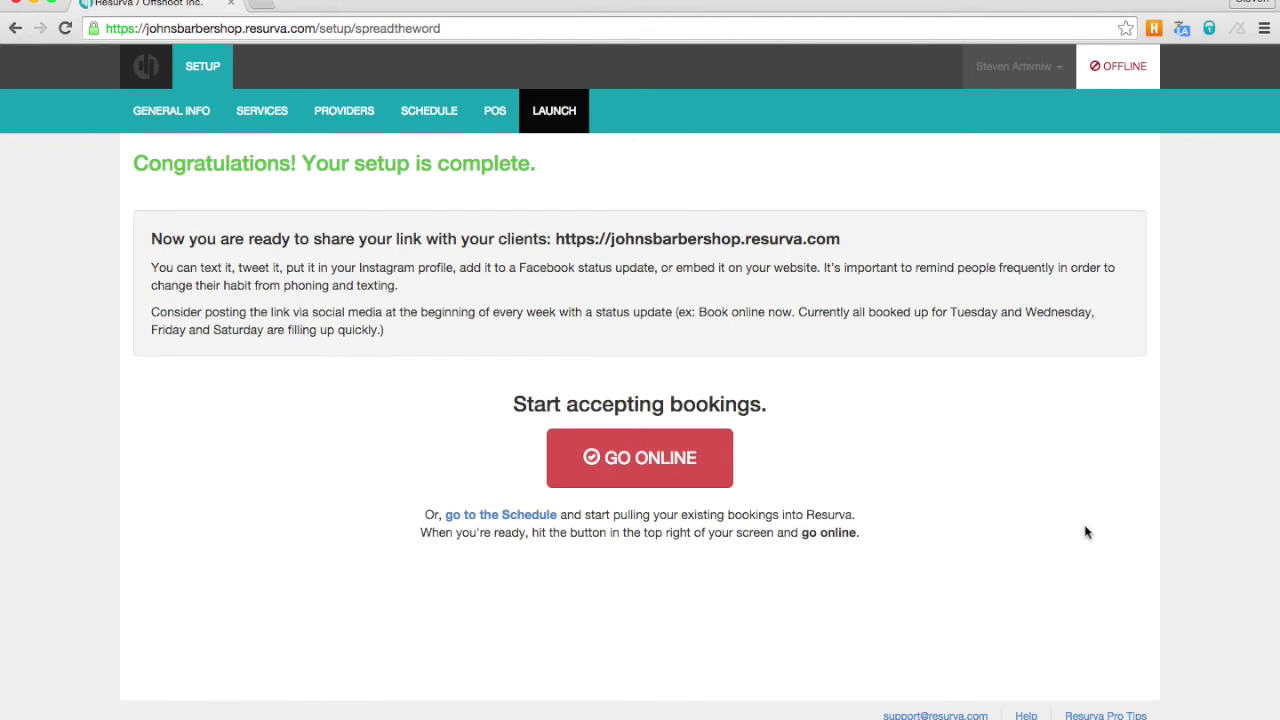
click(609, 470)
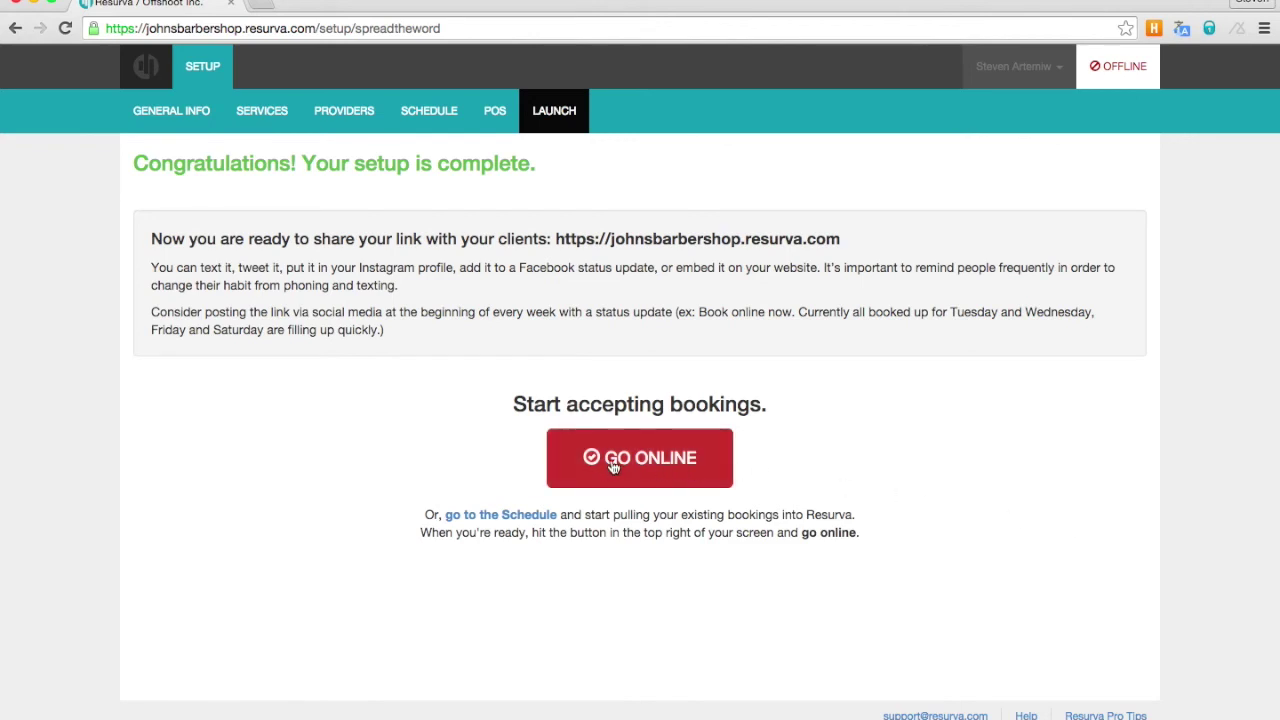